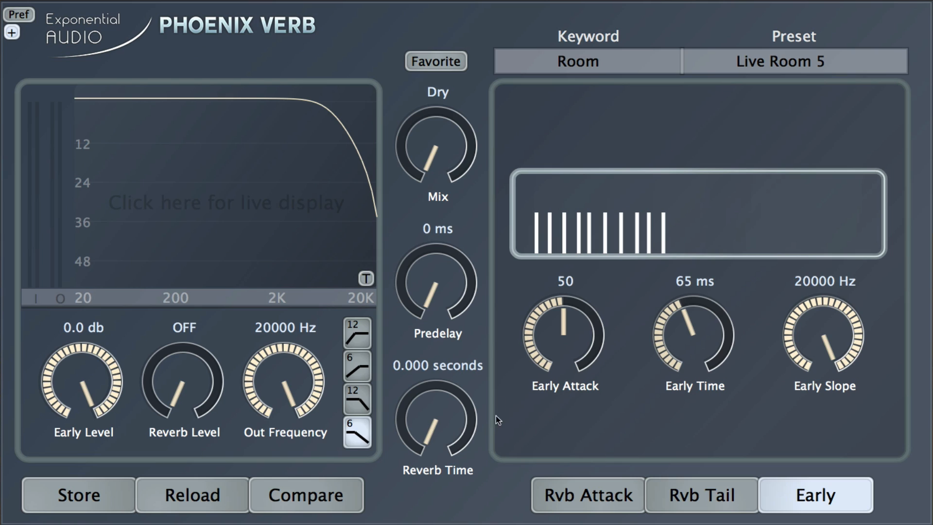
Step: Play the Live Room 5 preset, compare Dry and Wet, and leave Mix fully Wet
{"action": "key", "text": "space"}
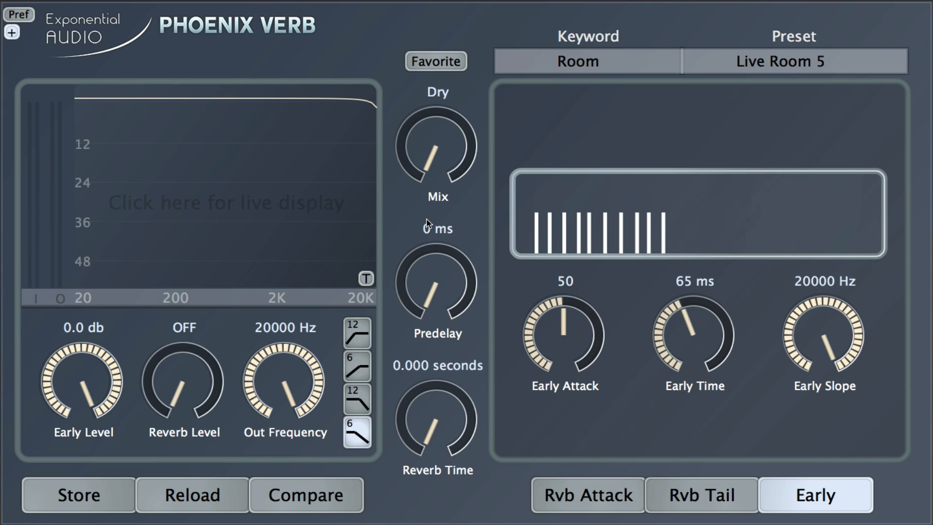
{"action": "left_click_drag", "start_coordinate": [429, 170], "coordinate": [393, 14]}
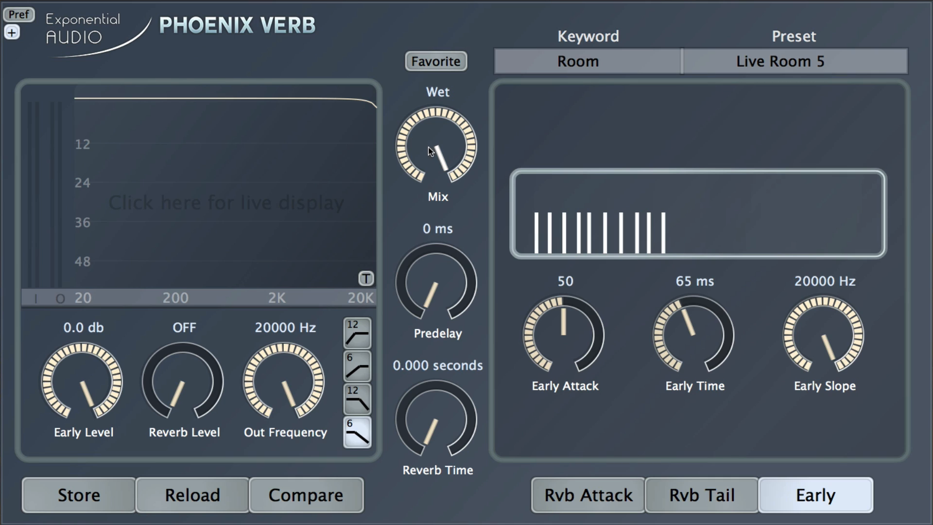
{"action": "left_click_drag", "start_coordinate": [430, 147], "coordinate": [478, 353]}
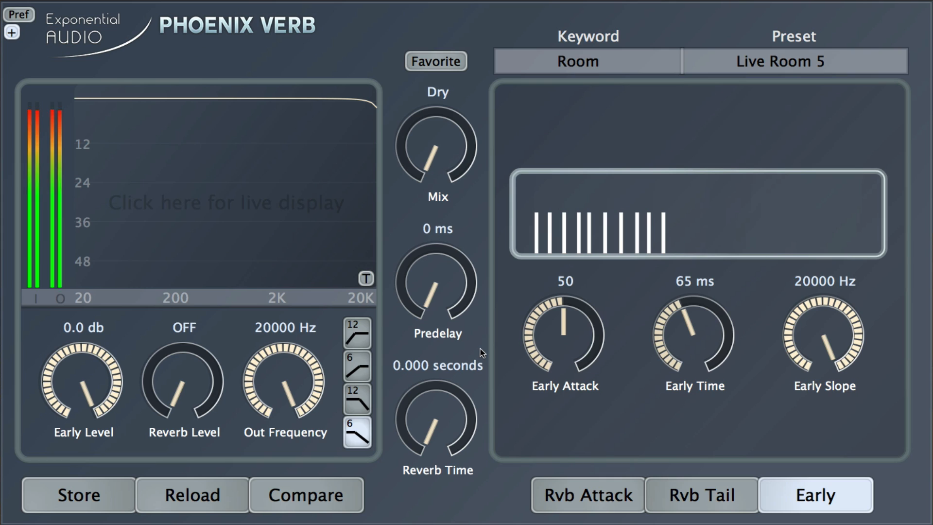
{"action": "left_click_drag", "start_coordinate": [443, 147], "coordinate": [439, 15]}
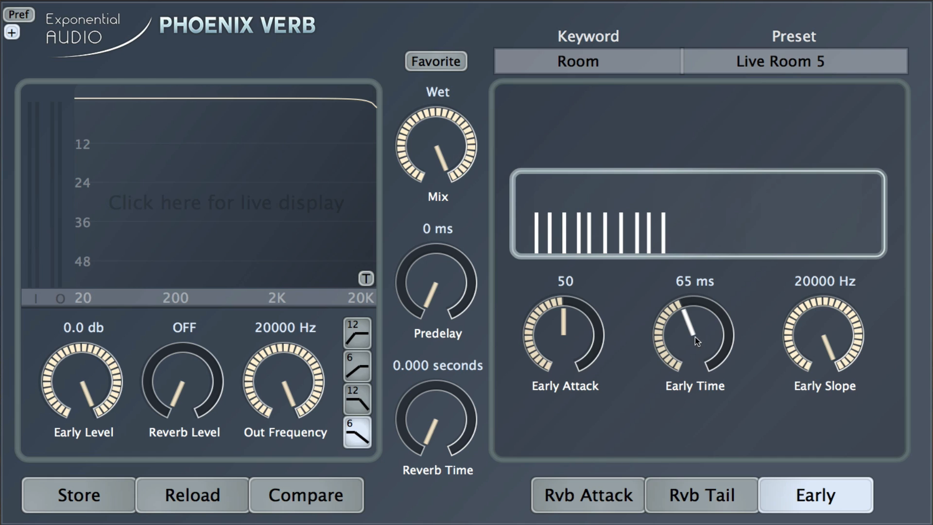
Step: Widen the early reflections with Early Time at 155 ms and Early Attack raised to 62
{"action": "mouse_move", "coordinate": [695, 337]}
{"action": "left_mouse_down"}
{"action": "mouse_move", "coordinate": [693, 374]}
{"action": "mouse_move", "coordinate": [671, 284]}
{"action": "mouse_move", "coordinate": [676, 214]}
{"action": "mouse_move", "coordinate": [701, 384]}
{"action": "mouse_move", "coordinate": [690, 280]}
{"action": "mouse_move", "coordinate": [702, 350]}
{"action": "mouse_move", "coordinate": [704, 312]}
{"action": "mouse_move", "coordinate": [710, 335]}
{"action": "left_mouse_up"}
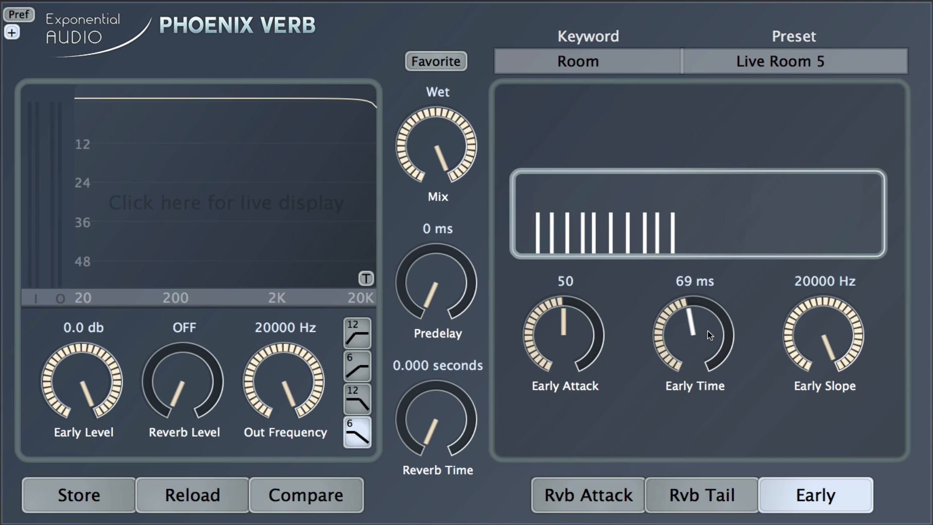
{"action": "left_click_drag", "start_coordinate": [709, 331], "coordinate": [723, 382]}
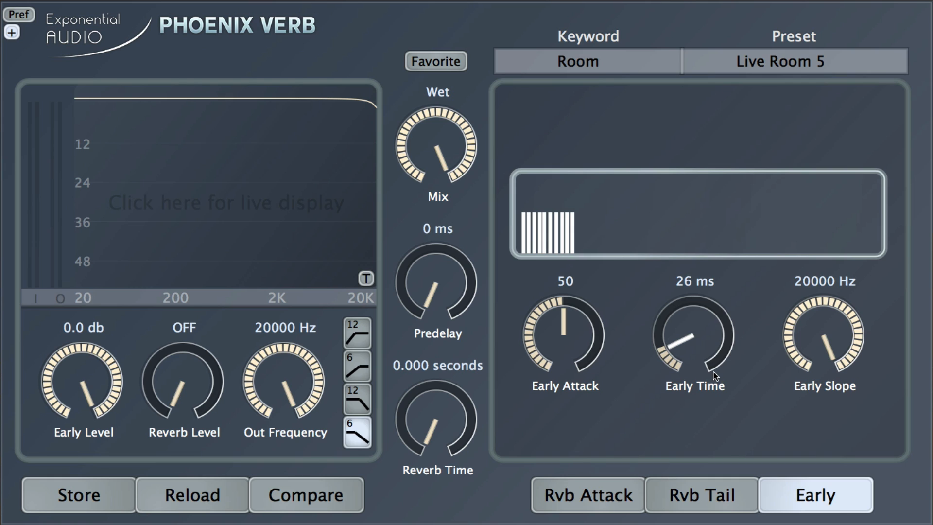
{"action": "left_click_drag", "start_coordinate": [693, 355], "coordinate": [701, 241]}
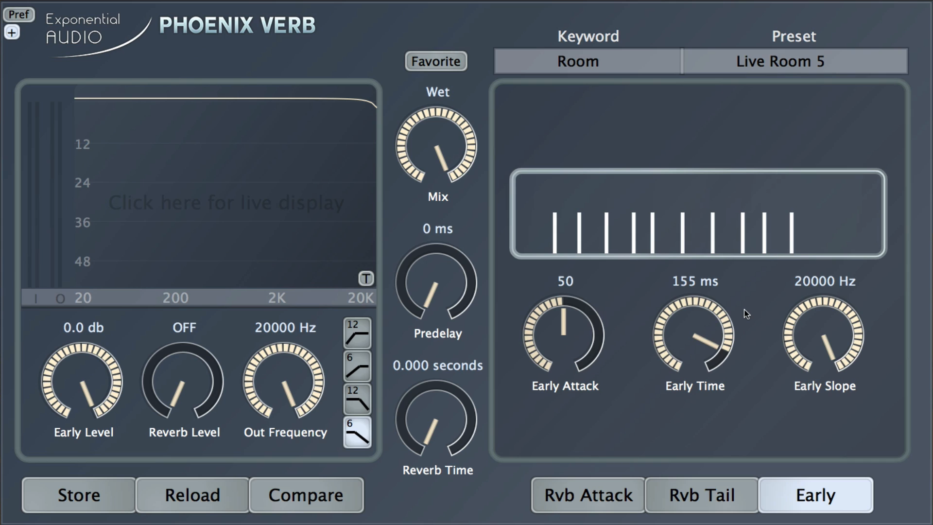
{"action": "left_click_drag", "start_coordinate": [568, 327], "coordinate": [576, 361]}
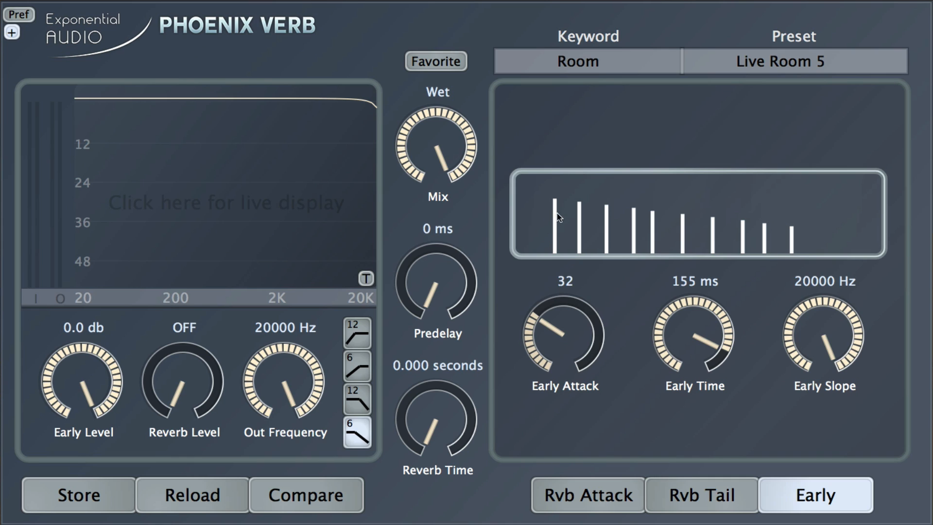
Step: Compare building and decaying early reflections, then leave Early Attack at 49 for even levels
{"action": "left_click_drag", "start_coordinate": [575, 333], "coordinate": [564, 238]}
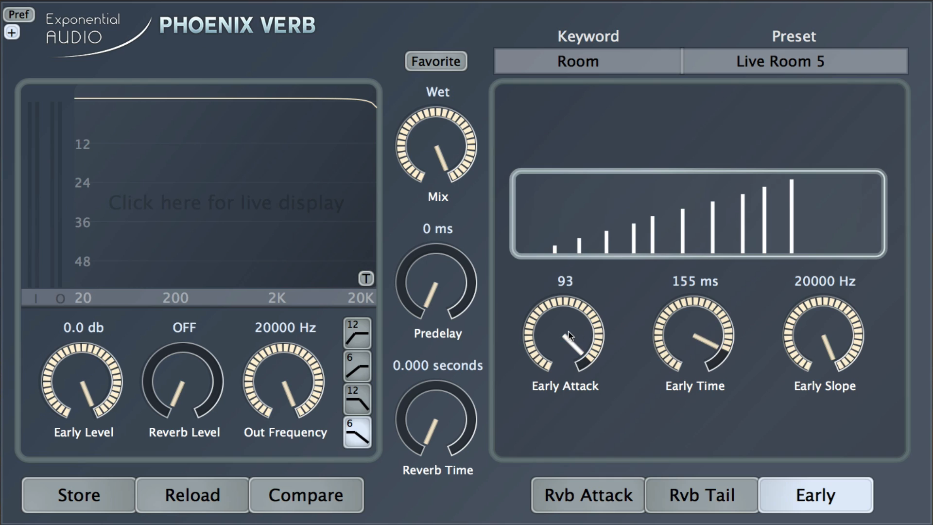
{"action": "left_click_drag", "start_coordinate": [567, 331], "coordinate": [576, 398]}
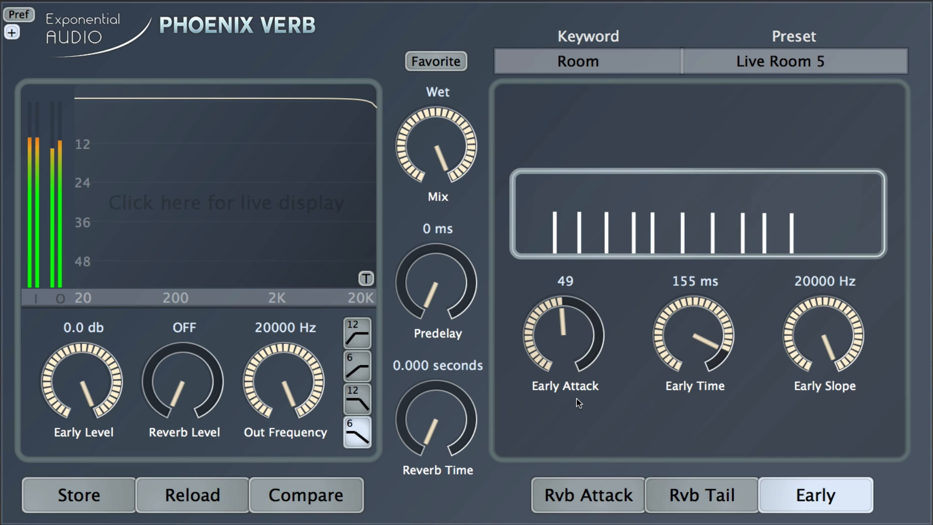
{"action": "left_click_drag", "start_coordinate": [569, 331], "coordinate": [532, 372]}
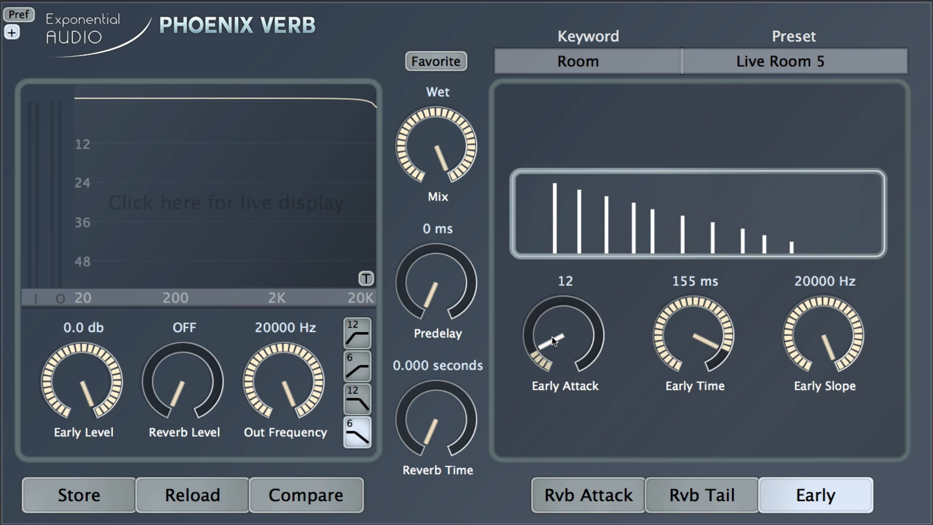
{"action": "left_click_drag", "start_coordinate": [539, 333], "coordinate": [552, 240]}
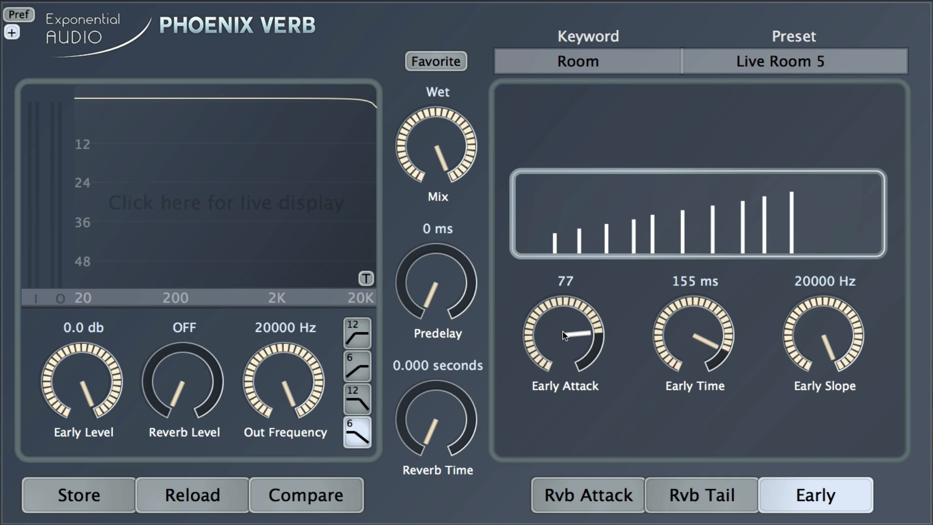
{"action": "left_click_drag", "start_coordinate": [553, 328], "coordinate": [582, 420]}
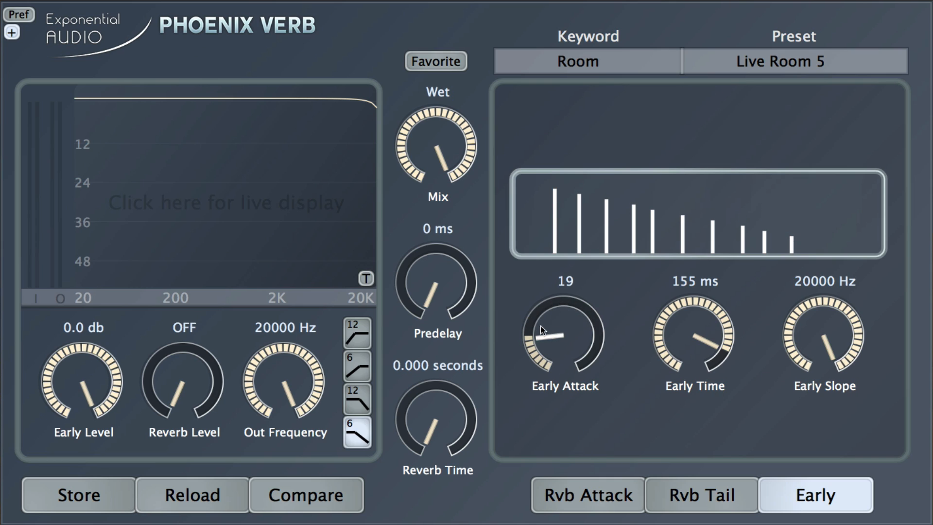
{"action": "left_click_drag", "start_coordinate": [556, 344], "coordinate": [543, 301]}
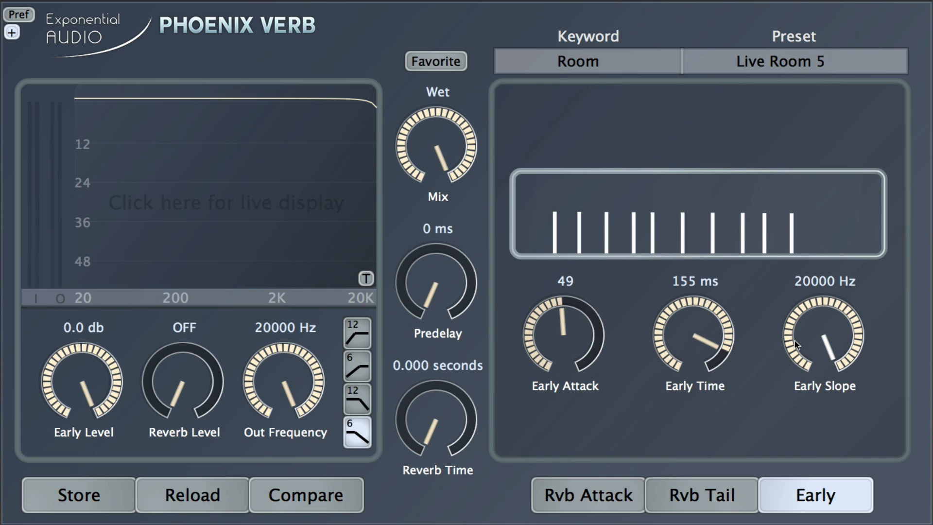
Step: Sweep Early Slope, settle it at 19000 Hz with Early Attack 50, and audition playback
{"action": "left_click_drag", "start_coordinate": [808, 320], "coordinate": [815, 454]}
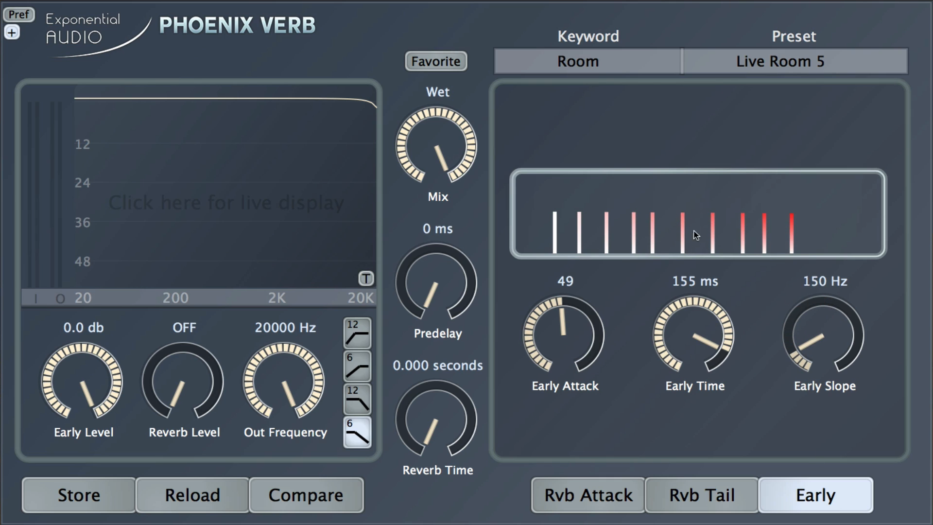
{"action": "left_click_drag", "start_coordinate": [807, 348], "coordinate": [779, 218]}
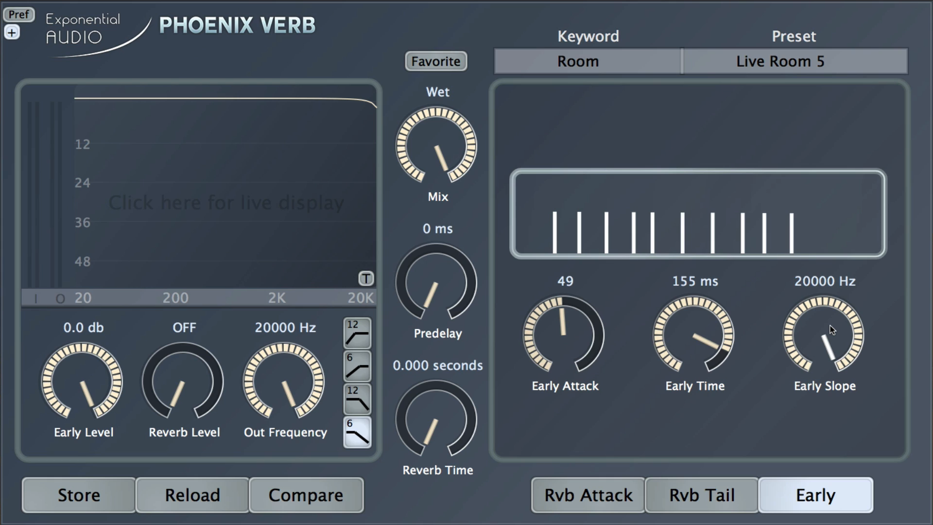
{"action": "left_click_drag", "start_coordinate": [827, 325], "coordinate": [783, 322]}
{"action": "scroll", "coordinate": [576, 326], "scroll_direction": "up", "scroll_amount": 1}
{"action": "key", "text": "space"}
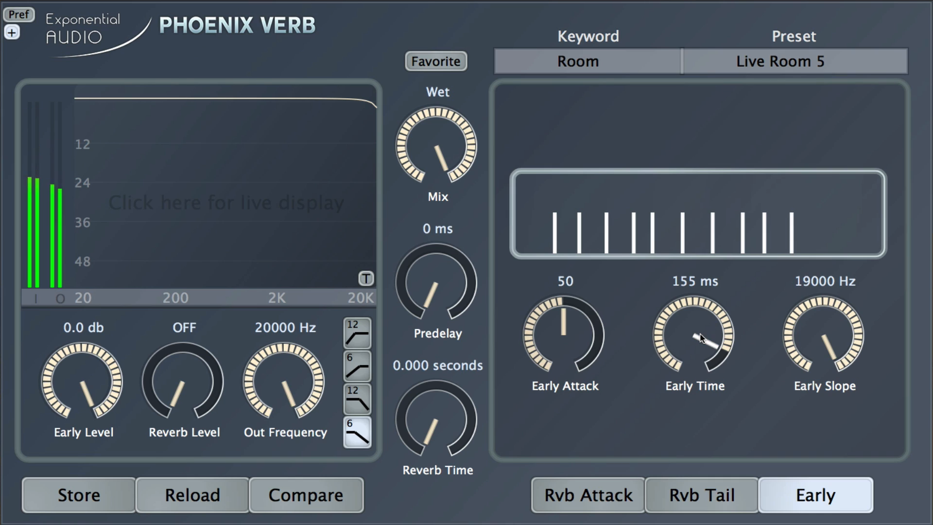
Step: On the Rvb Attack page, keep Diffuser Size at 1.00 x and set Diffusion to 92%
{"action": "left_click", "coordinate": [613, 492]}
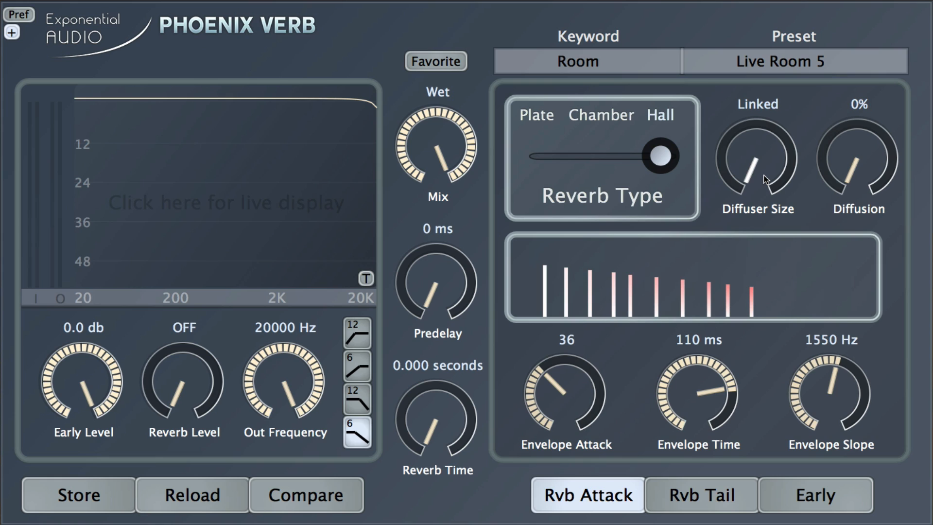
{"action": "scroll", "coordinate": [764, 175], "scroll_direction": "up", "scroll_amount": 1}
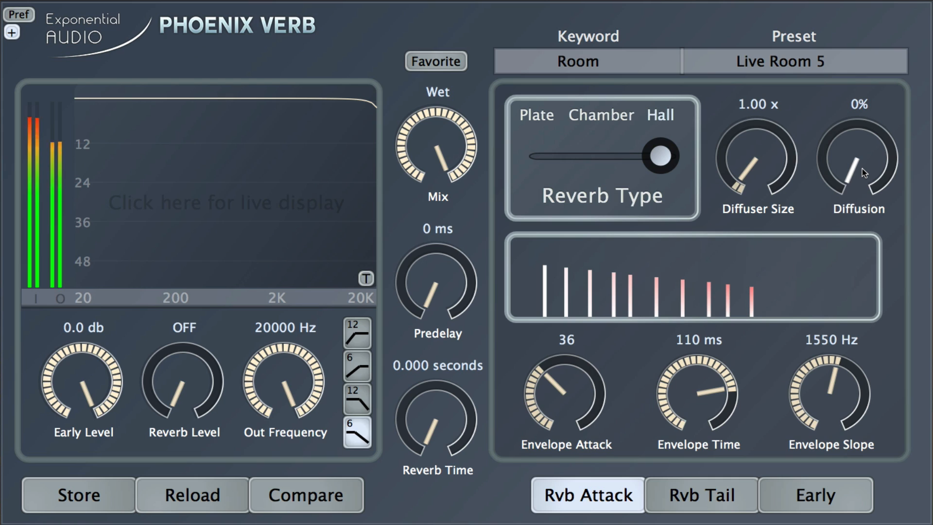
{"action": "left_click_drag", "start_coordinate": [862, 169], "coordinate": [835, 26]}
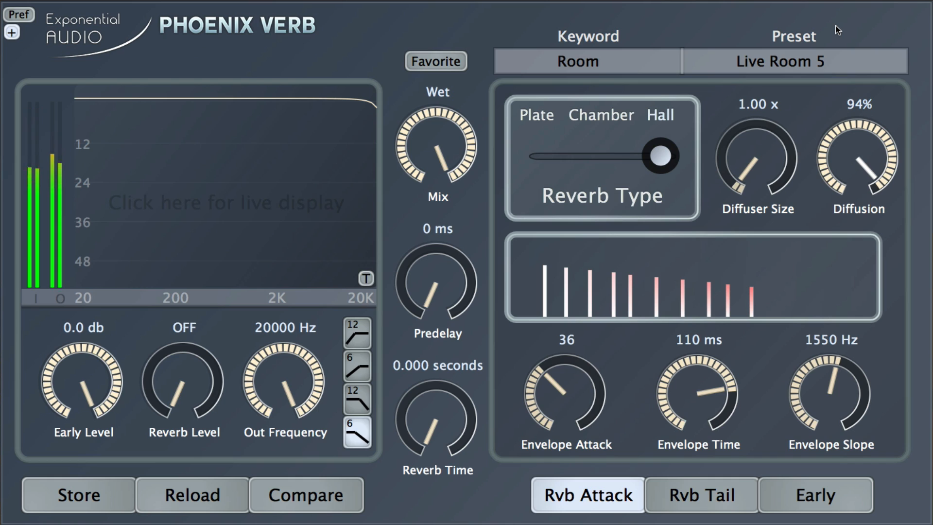
{"action": "mouse_move", "coordinate": [837, 29]}
{"action": "left_mouse_down"}
{"action": "mouse_move", "coordinate": [871, 180]}
{"action": "mouse_move", "coordinate": [844, 30]}
{"action": "left_mouse_up"}
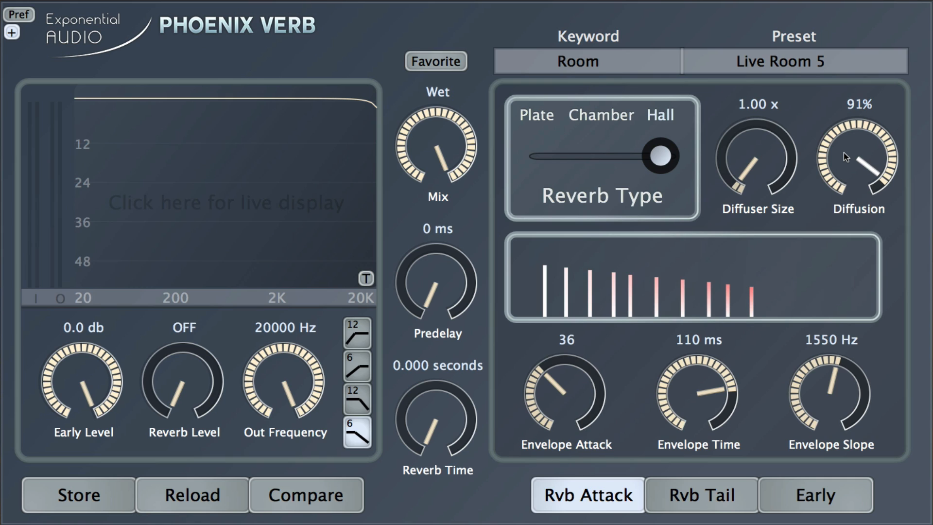
{"action": "left_click_drag", "start_coordinate": [844, 153], "coordinate": [846, 151]}
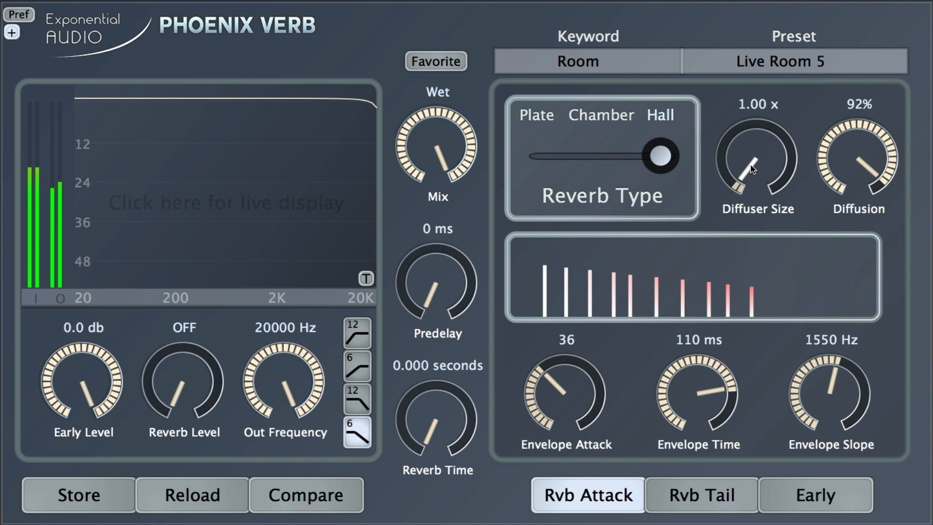
Step: Push Diffuser Size to its 9.00 x maximum
{"action": "left_click_drag", "start_coordinate": [752, 169], "coordinate": [749, 39]}
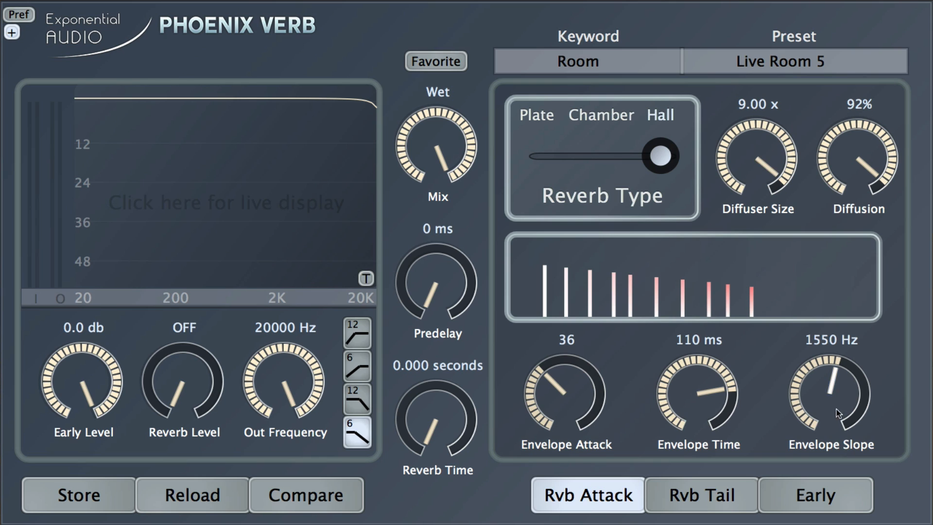
{"action": "left_click", "coordinate": [840, 491]}
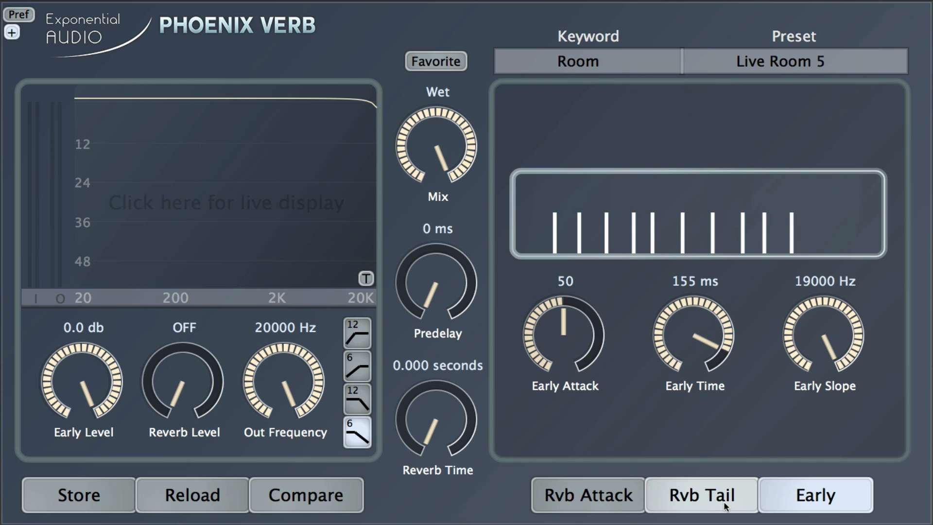
{"action": "left_click", "coordinate": [585, 496]}
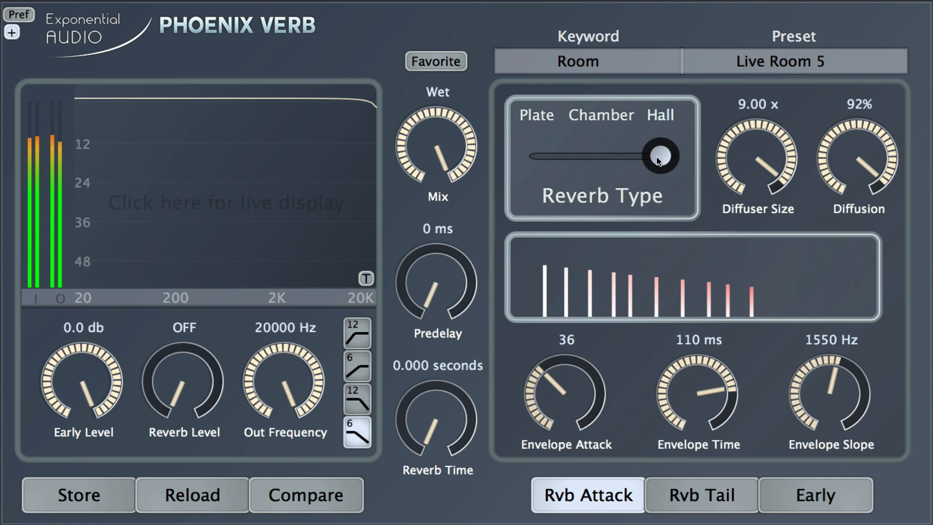
Step: Switch the reverb type to Chamber and lower Early Attack to 40 on the Early page
{"action": "left_click_drag", "start_coordinate": [658, 160], "coordinate": [638, 160]}
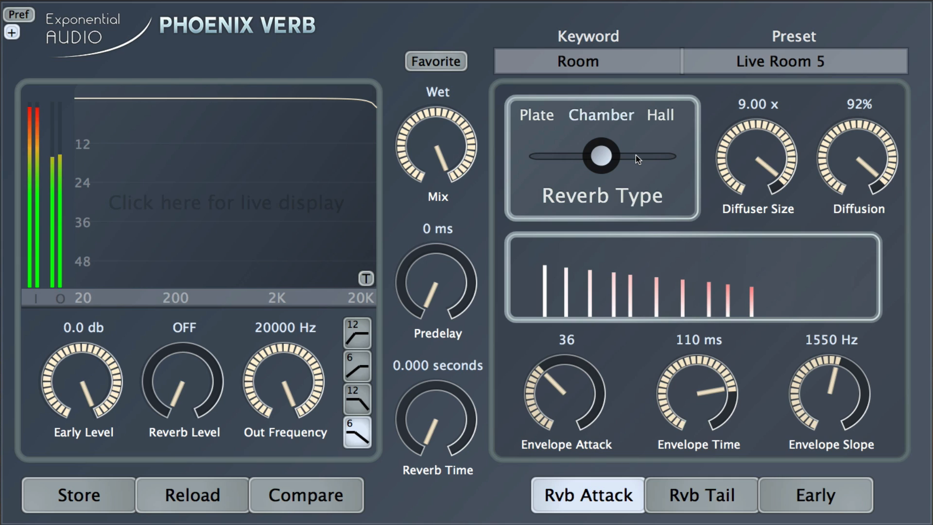
{"action": "left_click", "coordinate": [815, 495]}
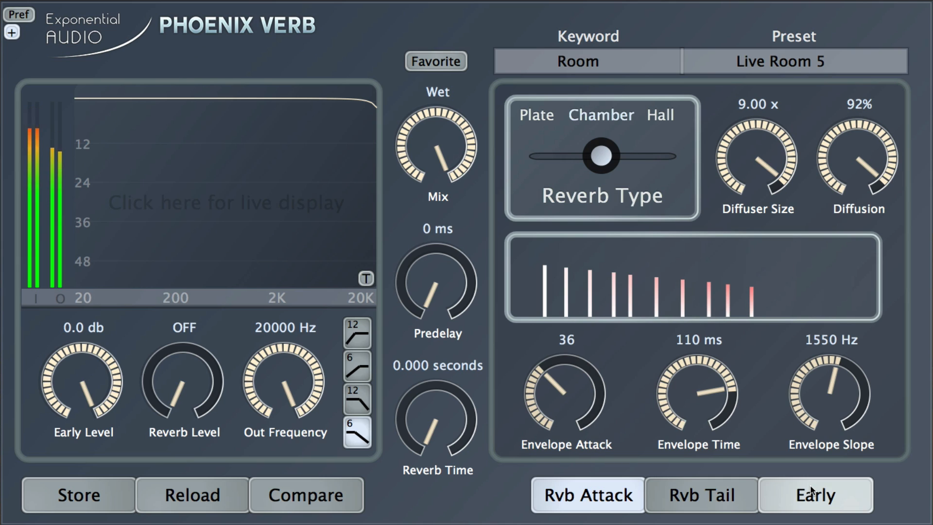
{"action": "scroll", "coordinate": [583, 334], "scroll_direction": "down", "scroll_amount": 5}
{"action": "scroll", "coordinate": [582, 334], "scroll_direction": "down", "scroll_amount": 8}
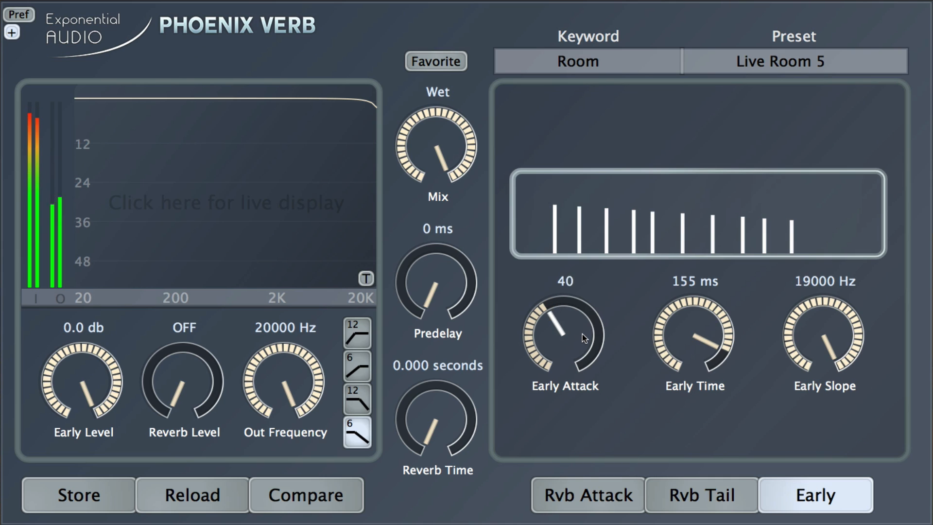
Step: Change the reverb type to Plate and reduce Diffuser Size to 3.50 x
{"action": "left_click", "coordinate": [624, 492]}
{"action": "left_click_drag", "start_coordinate": [601, 163], "coordinate": [553, 164]}
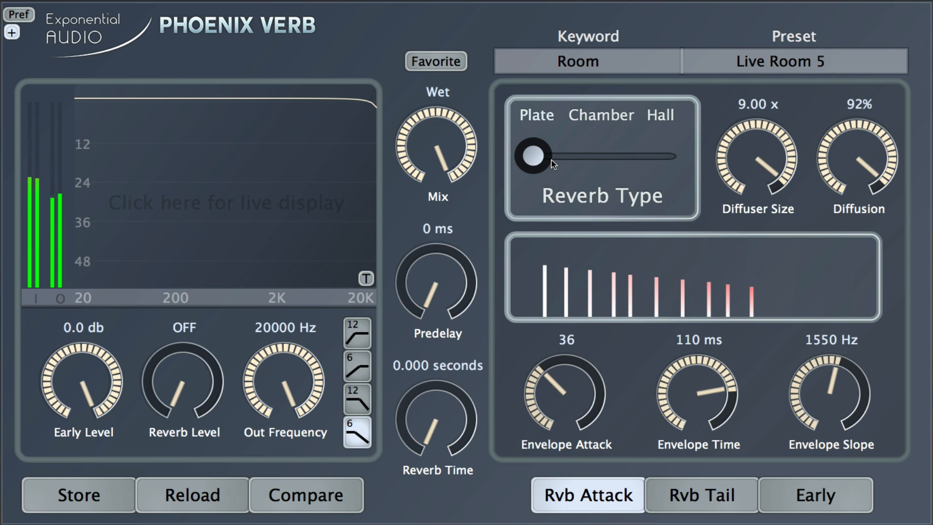
{"action": "left_click_drag", "start_coordinate": [554, 164], "coordinate": [659, 163]}
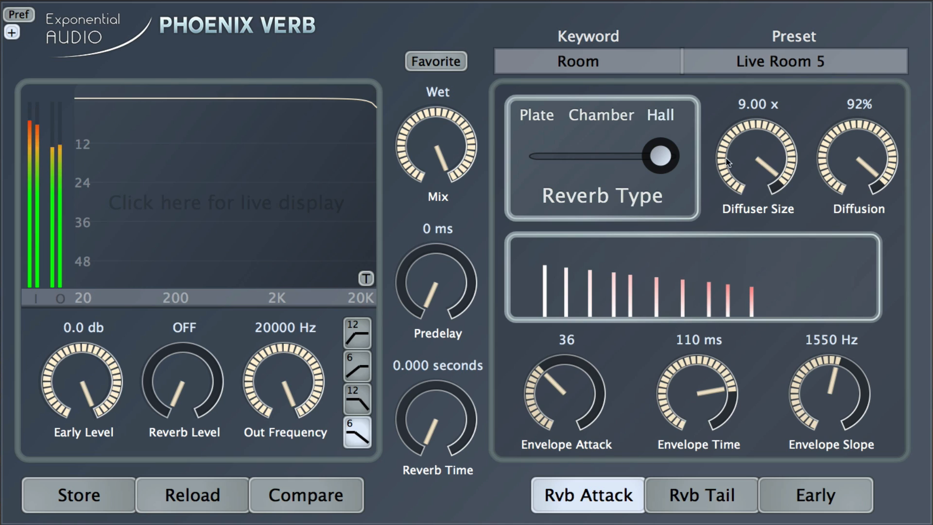
{"action": "left_click_drag", "start_coordinate": [728, 163], "coordinate": [758, 153]}
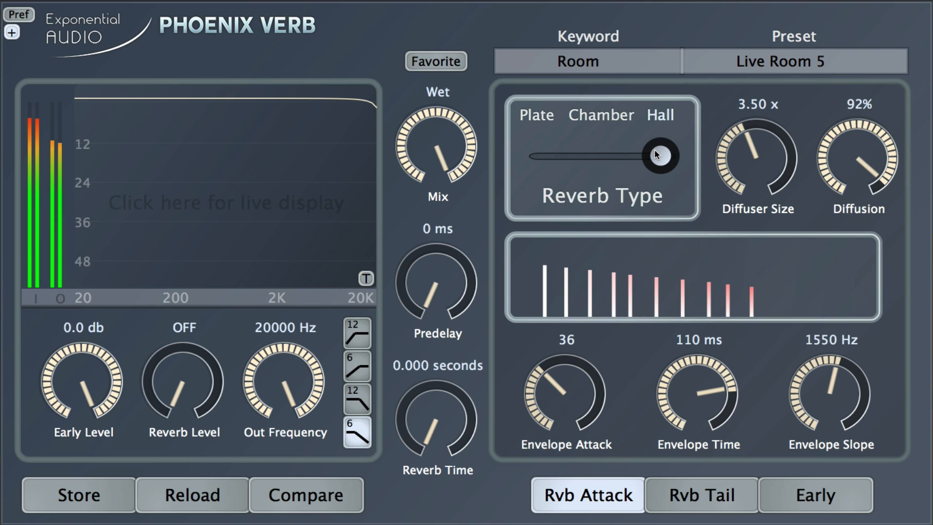
{"action": "left_click_drag", "start_coordinate": [656, 154], "coordinate": [578, 161]}
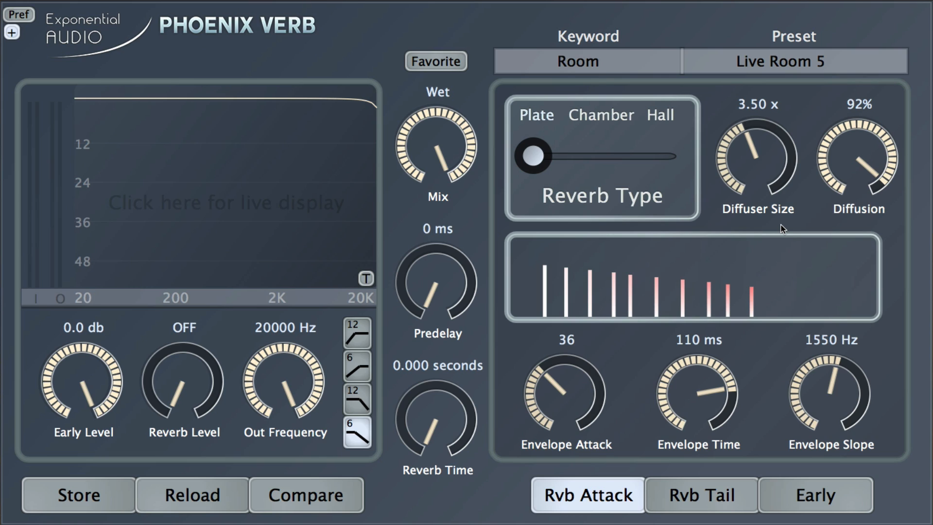
Step: Set Early Attack 35, Early Time 92 ms and Early Slope 20000 Hz, checking dry versus wet
{"action": "left_click", "coordinate": [817, 481]}
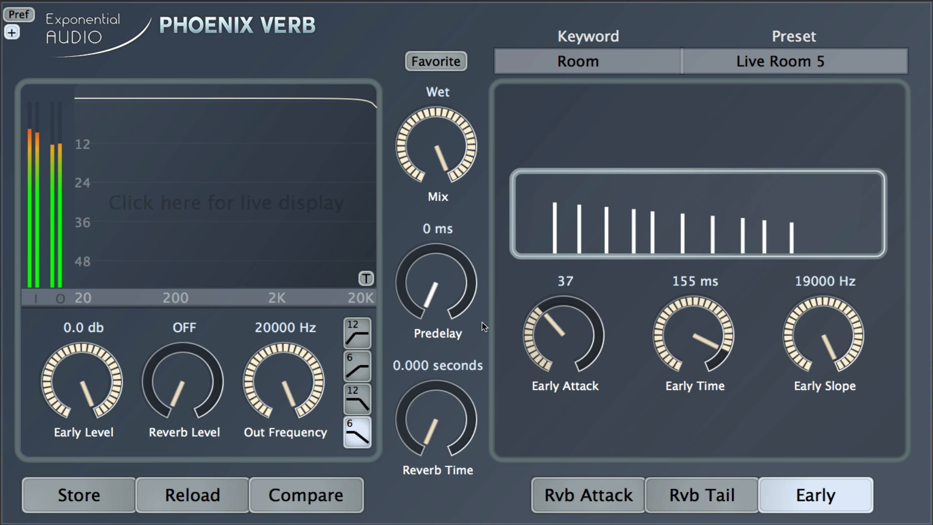
{"action": "scroll", "coordinate": [564, 335], "scroll_direction": "down", "scroll_amount": 4}
{"action": "scroll", "coordinate": [845, 316], "scroll_direction": "up", "scroll_amount": 2}
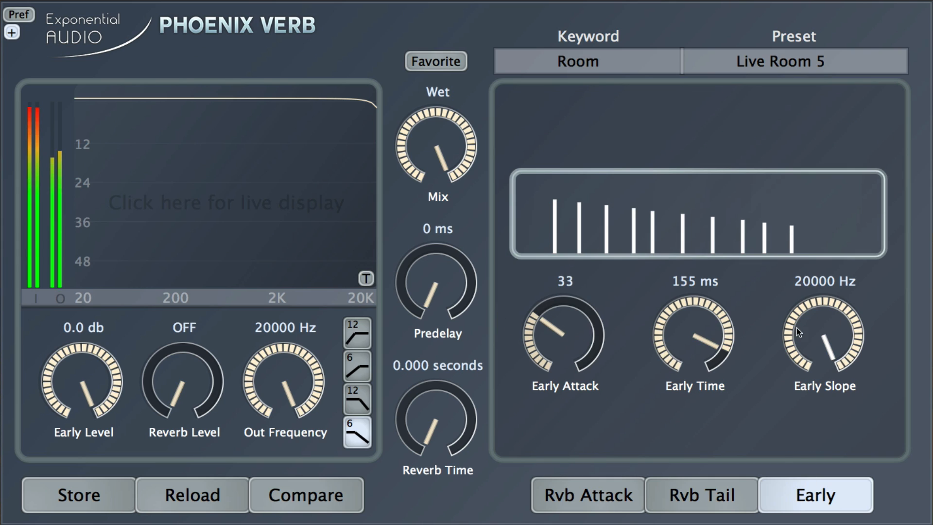
{"action": "scroll", "coordinate": [699, 364], "scroll_direction": "down", "scroll_amount": 6}
{"action": "scroll", "coordinate": [699, 364], "scroll_direction": "down", "scroll_amount": 1}
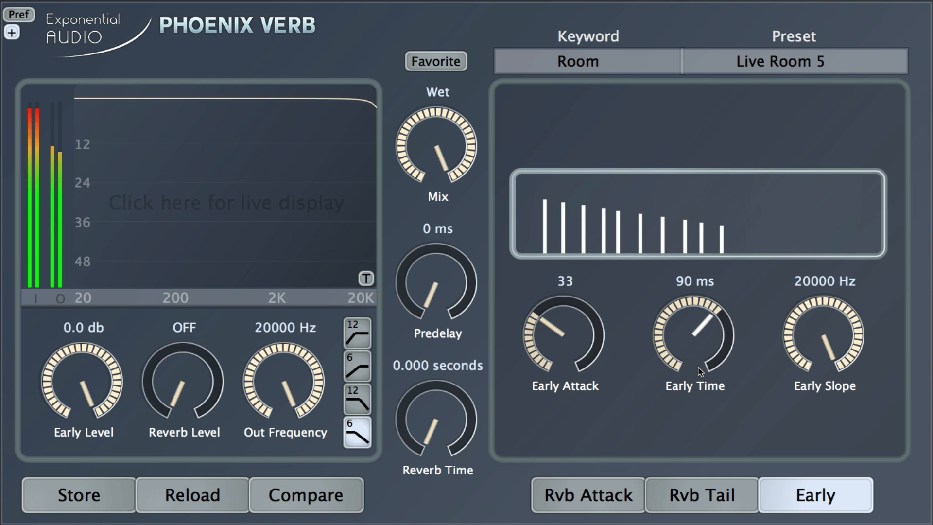
{"action": "scroll", "coordinate": [705, 386], "scroll_direction": "down", "scroll_amount": 2}
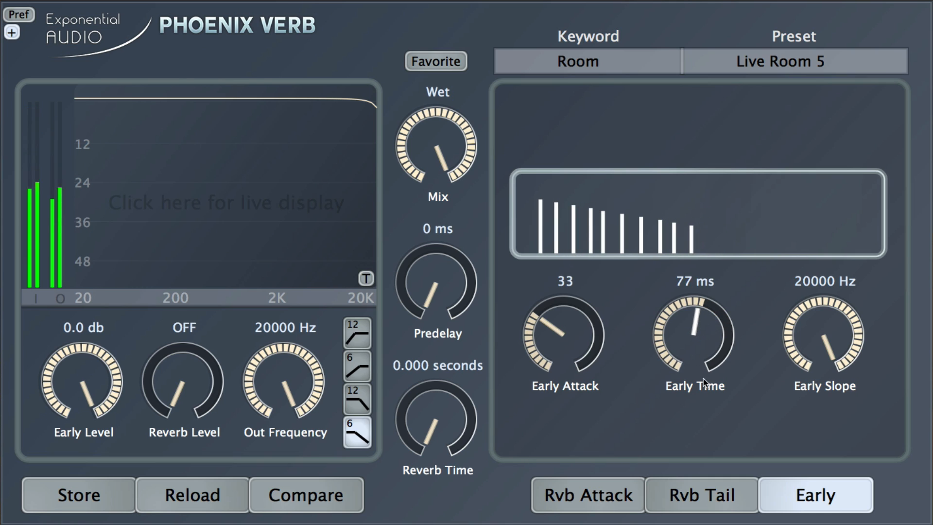
{"action": "mouse_move", "coordinate": [704, 378]}
{"action": "left_mouse_down"}
{"action": "mouse_move", "coordinate": [713, 298]}
{"action": "mouse_move", "coordinate": [707, 365]}
{"action": "left_mouse_up"}
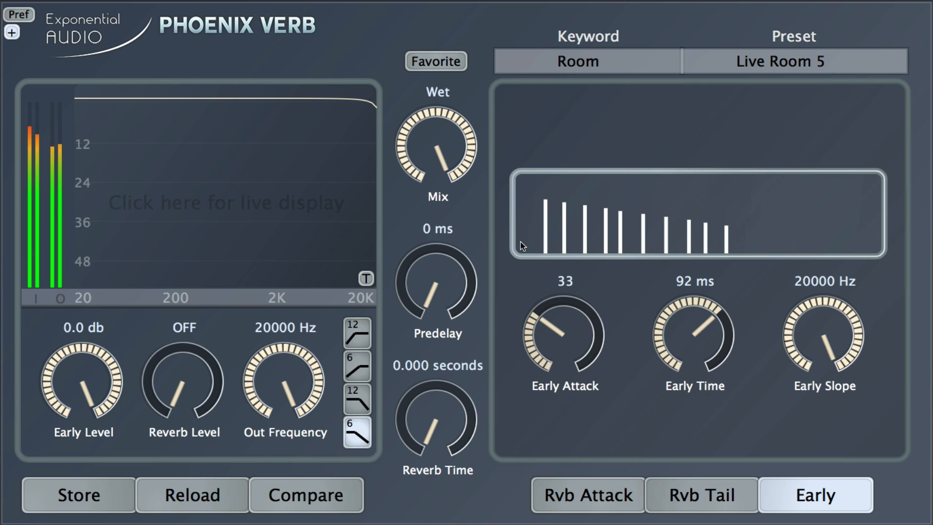
{"action": "left_click_drag", "start_coordinate": [438, 146], "coordinate": [446, 468]}
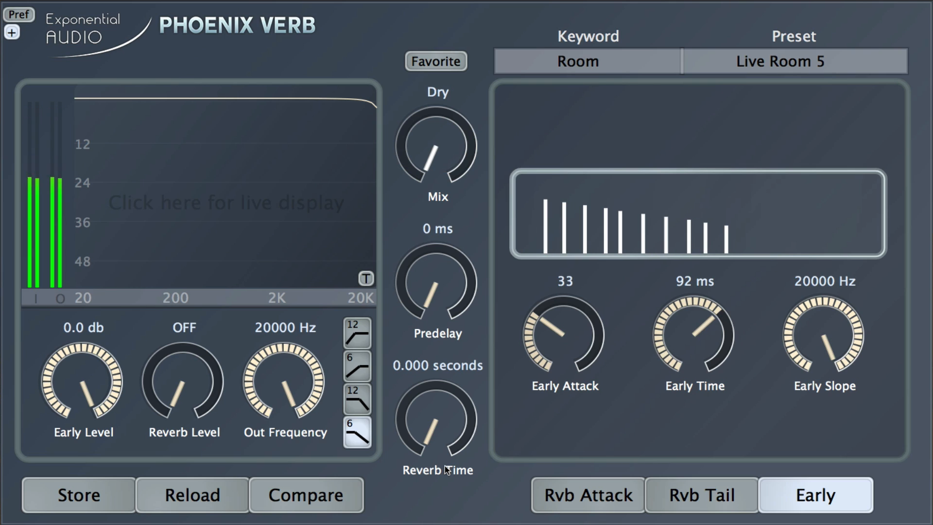
{"action": "left_click_drag", "start_coordinate": [423, 241], "coordinate": [407, 110]}
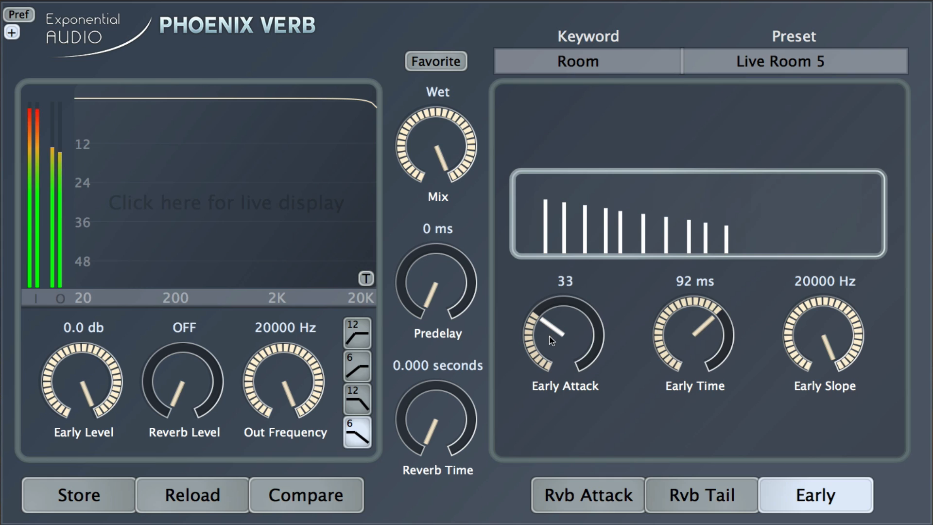
{"action": "mouse_move", "coordinate": [552, 340]}
{"action": "left_mouse_down"}
{"action": "mouse_move", "coordinate": [554, 355]}
{"action": "mouse_move", "coordinate": [555, 334]}
{"action": "left_mouse_up"}
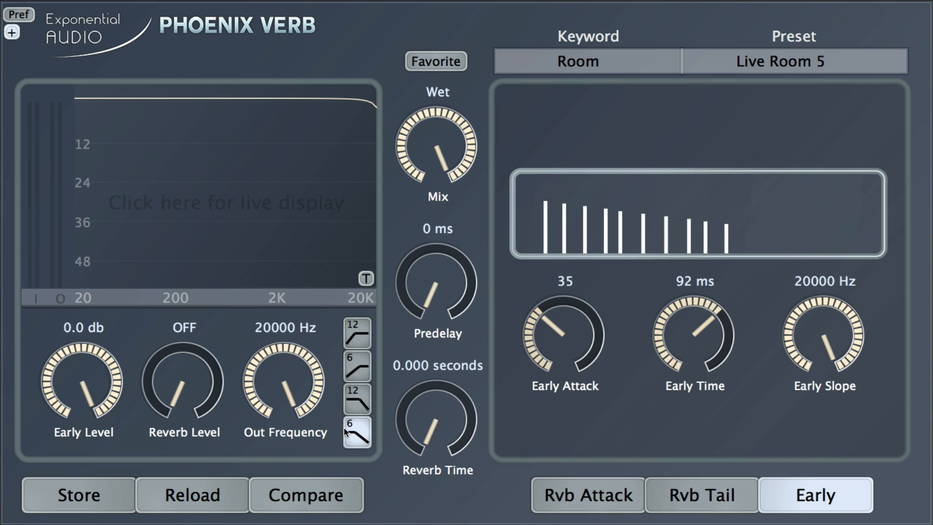
Step: Try output cutoffs and high-pass, then settle on a 12 dB low-pass at 20000 Hz
{"action": "left_click_drag", "start_coordinate": [279, 373], "coordinate": [275, 448]}
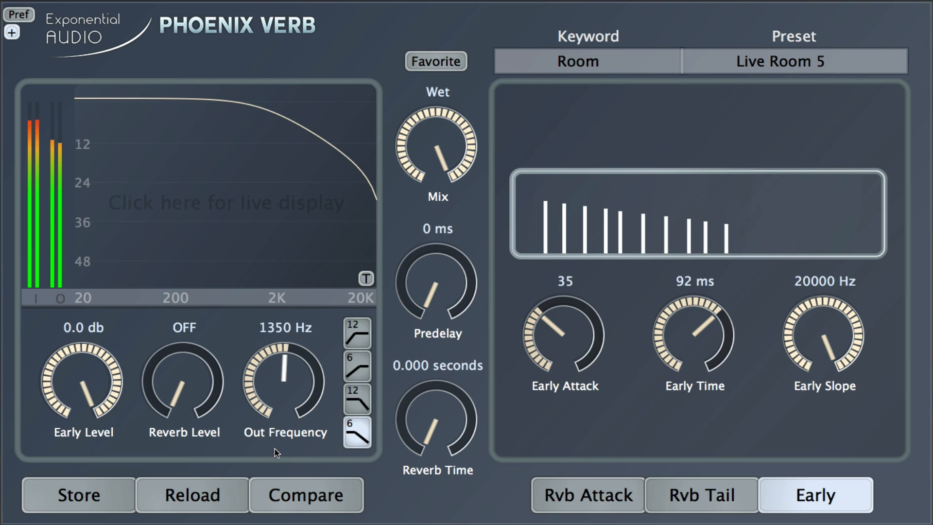
{"action": "left_click", "coordinate": [357, 399]}
{"action": "left_click_drag", "start_coordinate": [287, 382], "coordinate": [293, 421]}
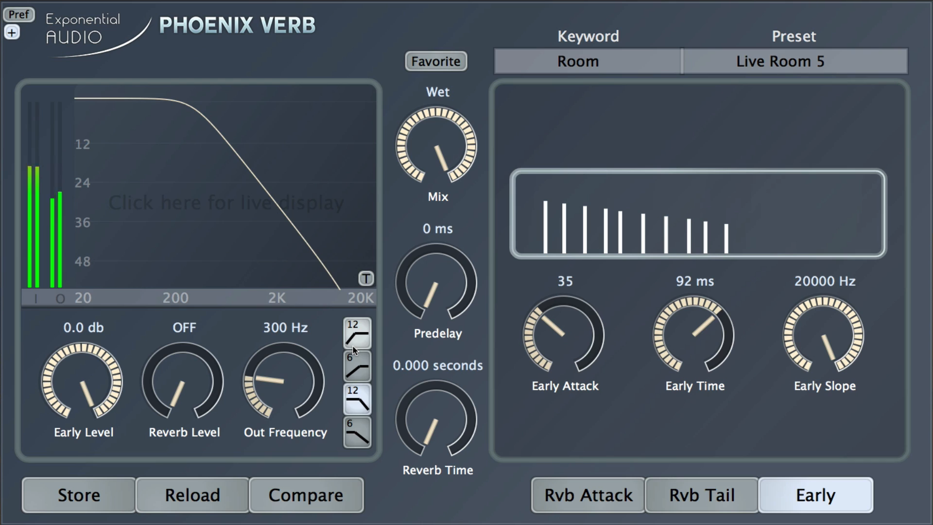
{"action": "left_click", "coordinate": [354, 346]}
{"action": "left_click_drag", "start_coordinate": [286, 389], "coordinate": [264, 254]}
{"action": "left_click", "coordinate": [356, 399]}
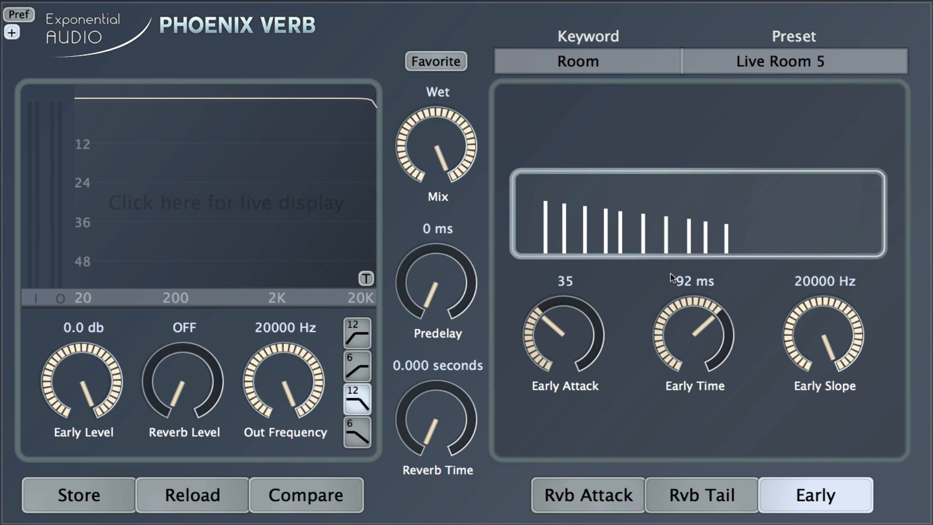
Step: On the Rvb Attack page, raise Diffuser Size to 5.00 x and ease Diffusion to 91%
{"action": "left_click", "coordinate": [575, 496]}
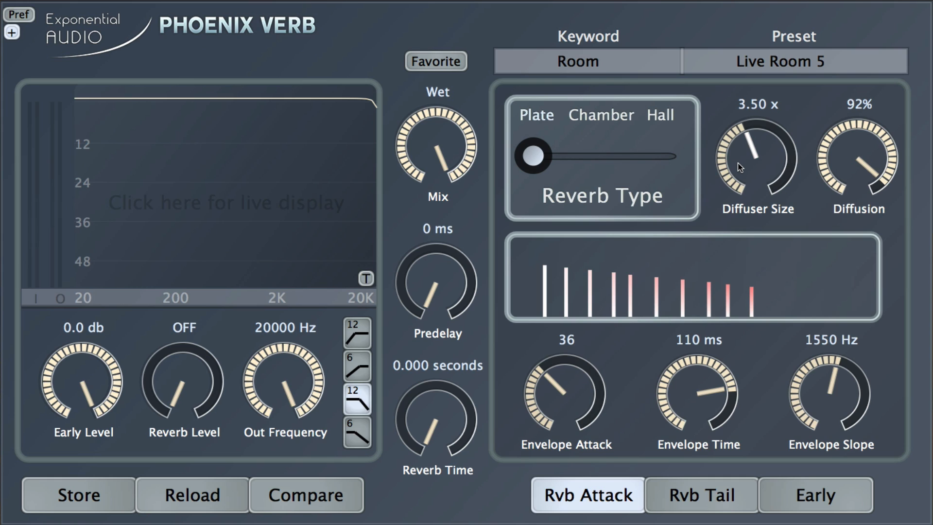
{"action": "scroll", "coordinate": [746, 156], "scroll_direction": "up", "scroll_amount": 1}
{"action": "scroll", "coordinate": [746, 156], "scroll_direction": "up", "scroll_amount": 3}
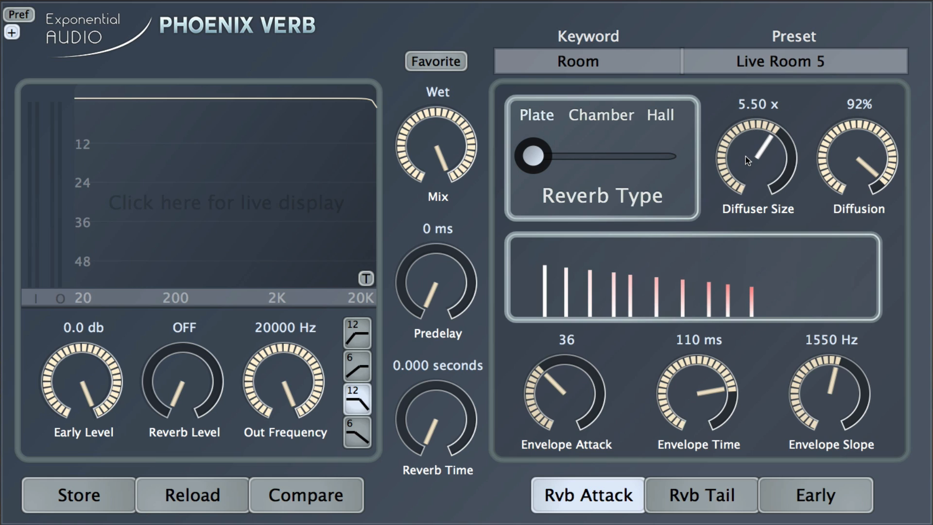
{"action": "scroll", "coordinate": [745, 156], "scroll_direction": "down", "scroll_amount": 1}
{"action": "scroll", "coordinate": [855, 169], "scroll_direction": "down", "scroll_amount": 1}
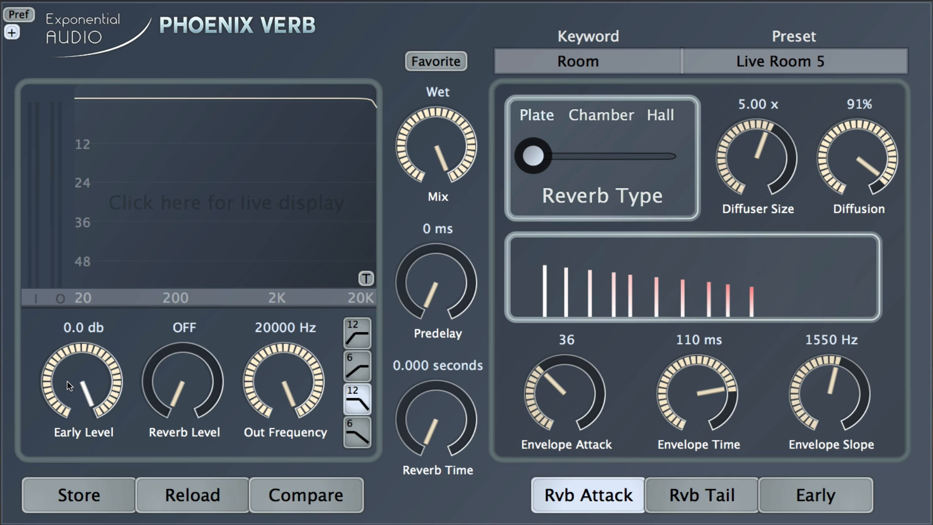
Step: Turn Early Level to OFF and set Reverb Level to 0.0 db
{"action": "scroll", "coordinate": [67, 381], "scroll_direction": "down", "scroll_amount": 10}
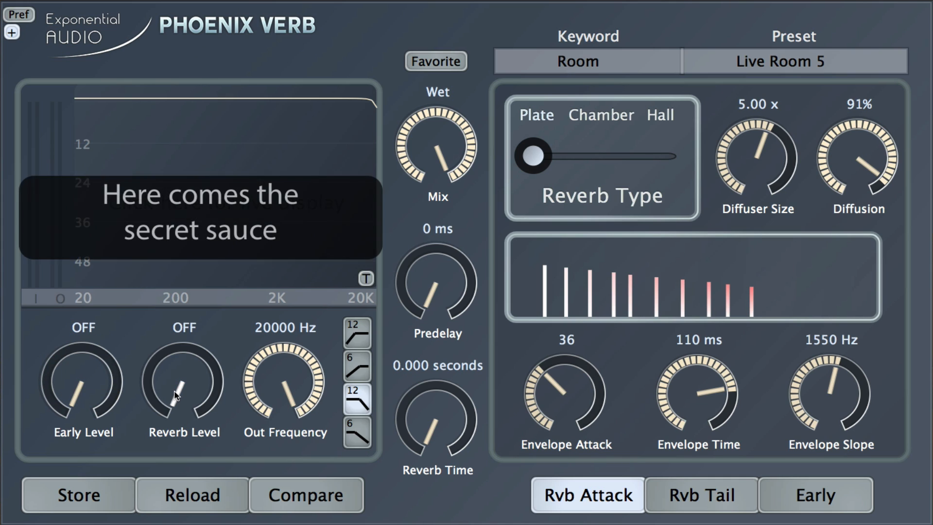
{"action": "scroll", "coordinate": [171, 399], "scroll_direction": "up", "scroll_amount": 10}
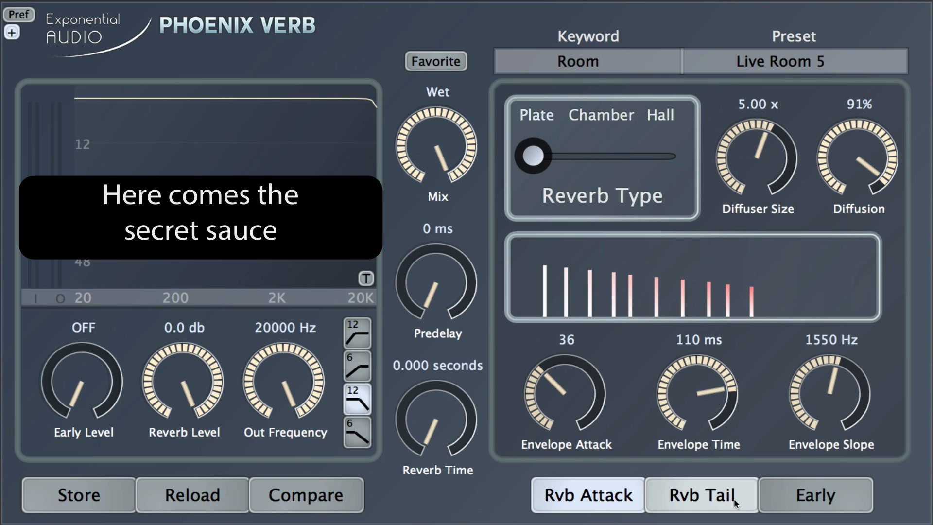
{"action": "left_click", "coordinate": [819, 495]}
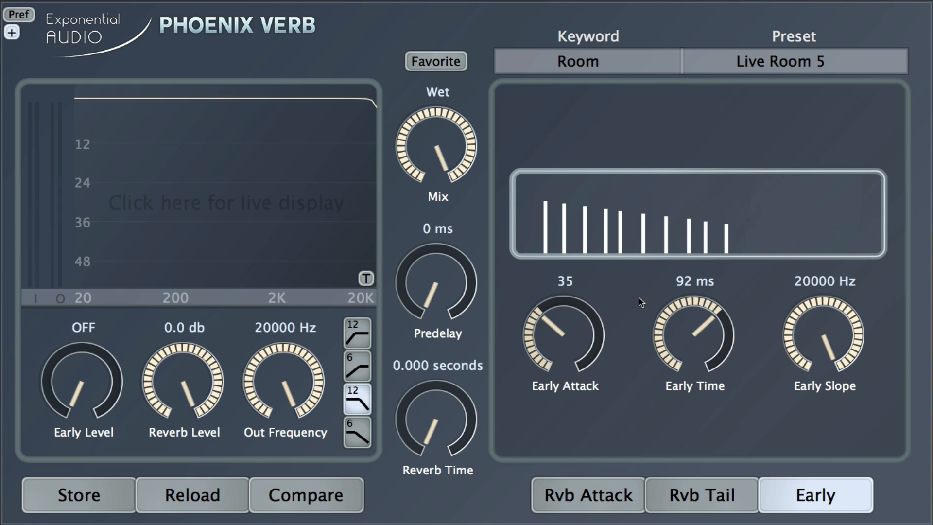
Step: Set early reflections to attack 54, time 122 ms and slope 7250 Hz
{"action": "scroll", "coordinate": [706, 327], "scroll_direction": "down", "scroll_amount": 4}
{"action": "scroll", "coordinate": [706, 326], "scroll_direction": "up", "scroll_amount": 5}
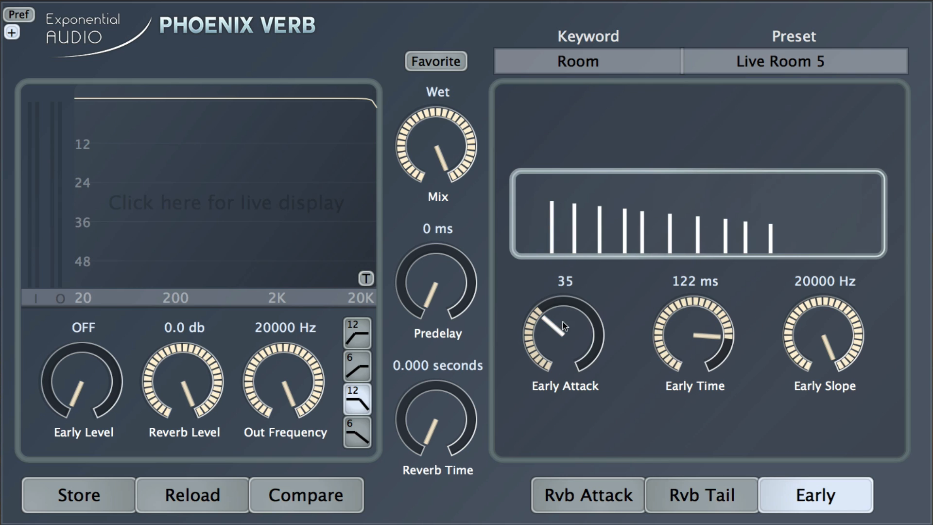
{"action": "scroll", "coordinate": [557, 313], "scroll_direction": "down", "scroll_amount": 1}
{"action": "scroll", "coordinate": [557, 314], "scroll_direction": "up", "scroll_amount": 5}
{"action": "scroll", "coordinate": [834, 337], "scroll_direction": "down", "scroll_amount": 3}
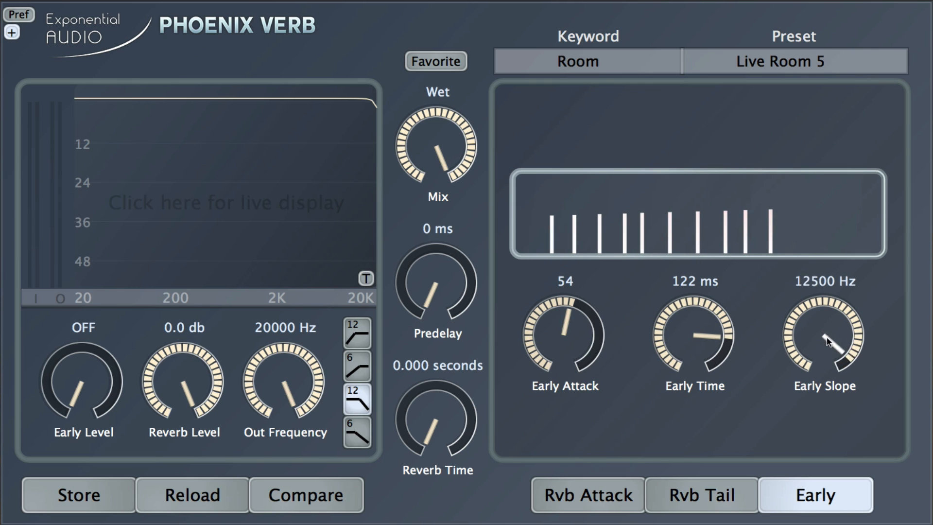
{"action": "scroll", "coordinate": [834, 338], "scroll_direction": "up", "scroll_amount": 3}
{"action": "scroll", "coordinate": [830, 353], "scroll_direction": "down", "scroll_amount": 5}
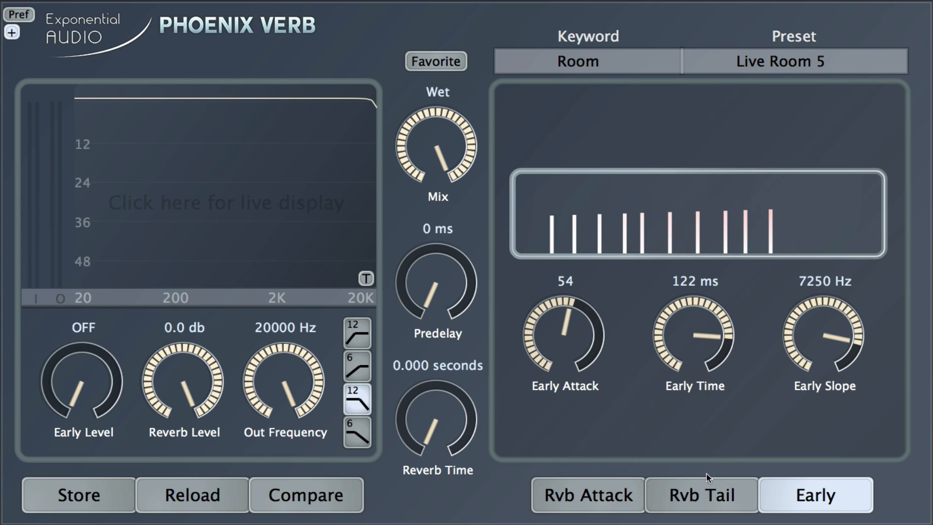
{"action": "left_click", "coordinate": [682, 498]}
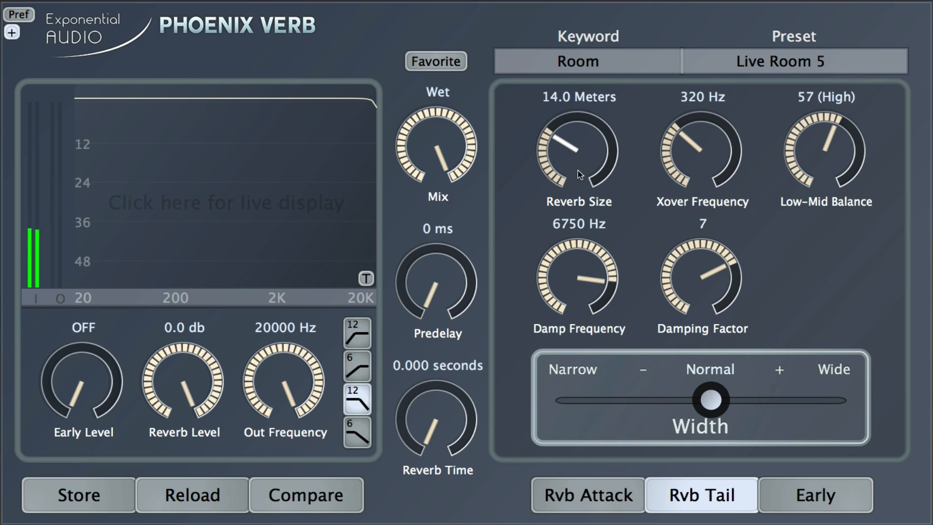
Step: Enlarge Reverb Size on the Rvb Tail page from 14.0 to 22.0 Meters
{"action": "scroll", "coordinate": [573, 158], "scroll_direction": "down", "scroll_amount": 2}
{"action": "scroll", "coordinate": [574, 158], "scroll_direction": "down", "scroll_amount": 5}
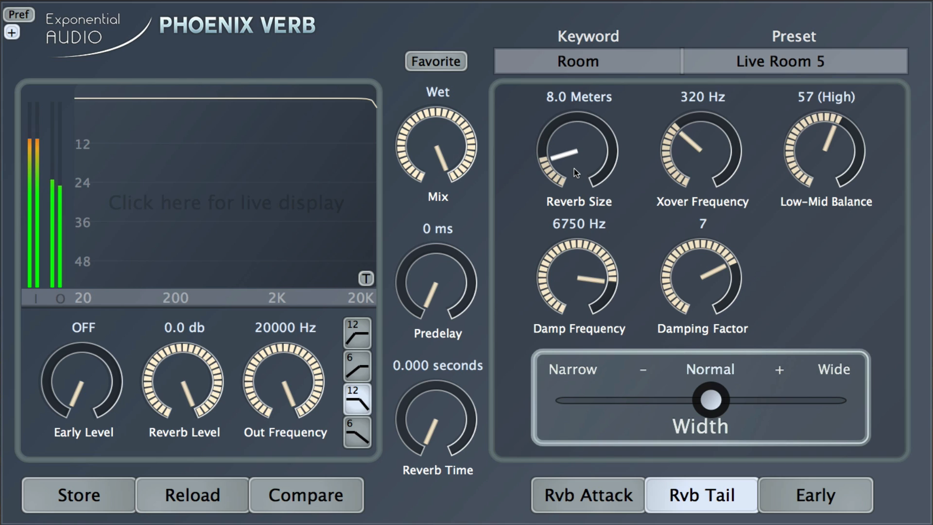
{"action": "scroll", "coordinate": [572, 164], "scroll_direction": "up", "scroll_amount": 2}
{"action": "left_click_drag", "start_coordinate": [572, 163], "coordinate": [588, 120]}
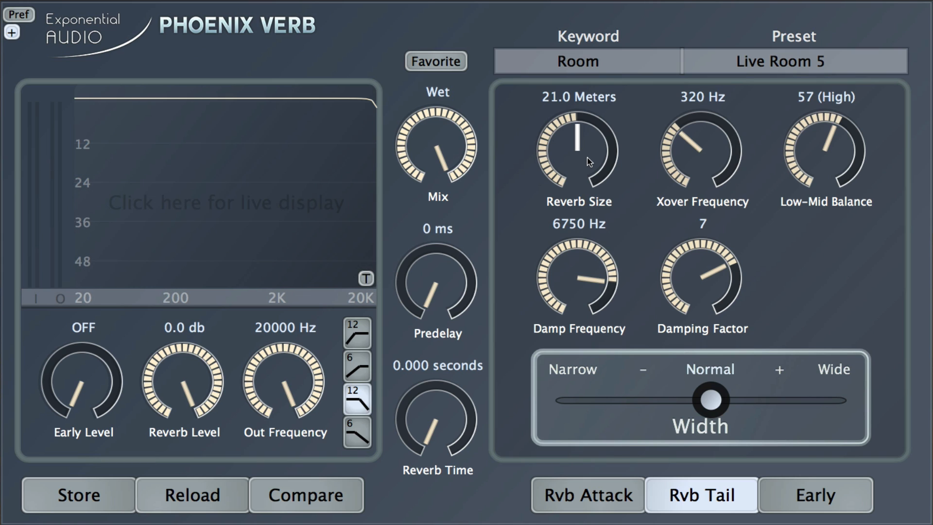
{"action": "mouse_move", "coordinate": [587, 158]}
{"action": "left_mouse_down"}
{"action": "mouse_move", "coordinate": [581, 175]}
{"action": "mouse_move", "coordinate": [579, 112]}
{"action": "mouse_move", "coordinate": [583, 145]}
{"action": "left_mouse_up"}
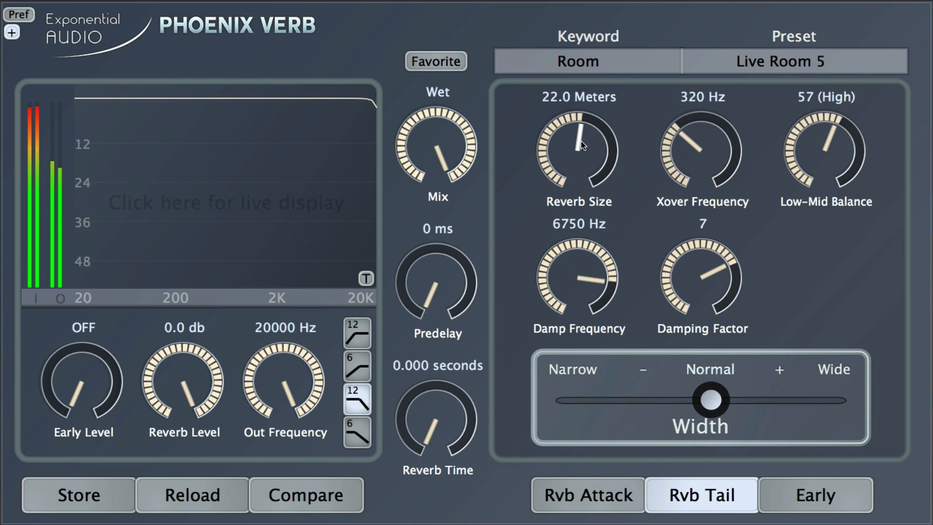
Step: On the Rvb Attack page, bring Diffusion down to about 92%
{"action": "left_click", "coordinate": [596, 500]}
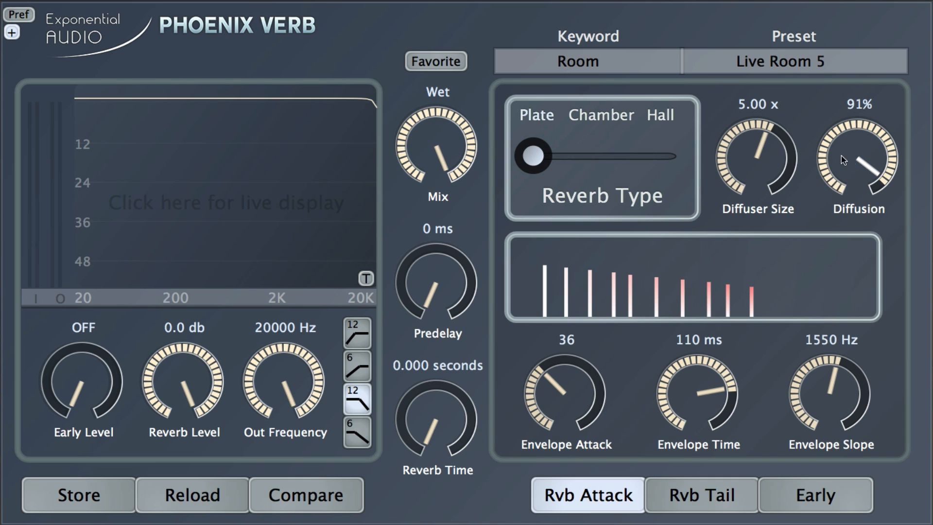
{"action": "left_click_drag", "start_coordinate": [847, 152], "coordinate": [794, 144]}
Step: Switch to Hall type with 48% diffusion and Linked diffuser size, then raise Reverb Size to 24.0 Meters
{"action": "left_click", "coordinate": [671, 153]}
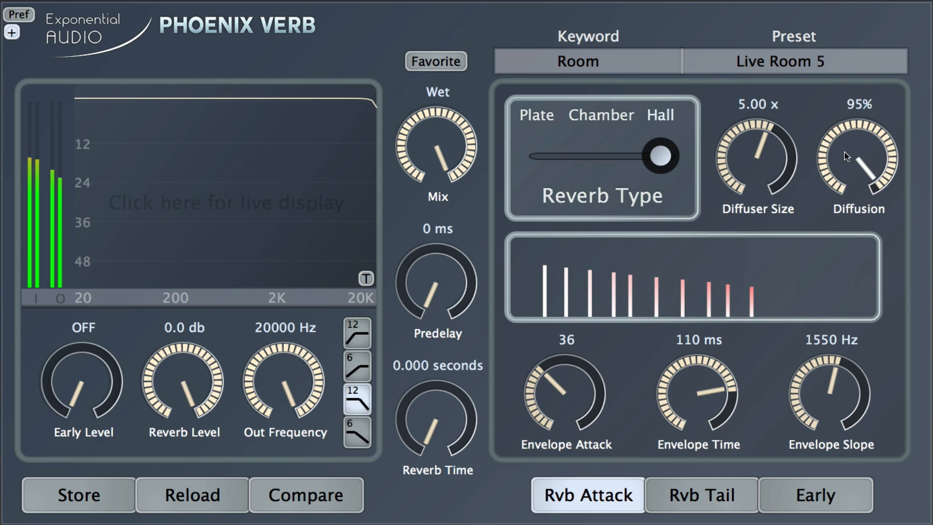
{"action": "left_click_drag", "start_coordinate": [848, 156], "coordinate": [864, 292]}
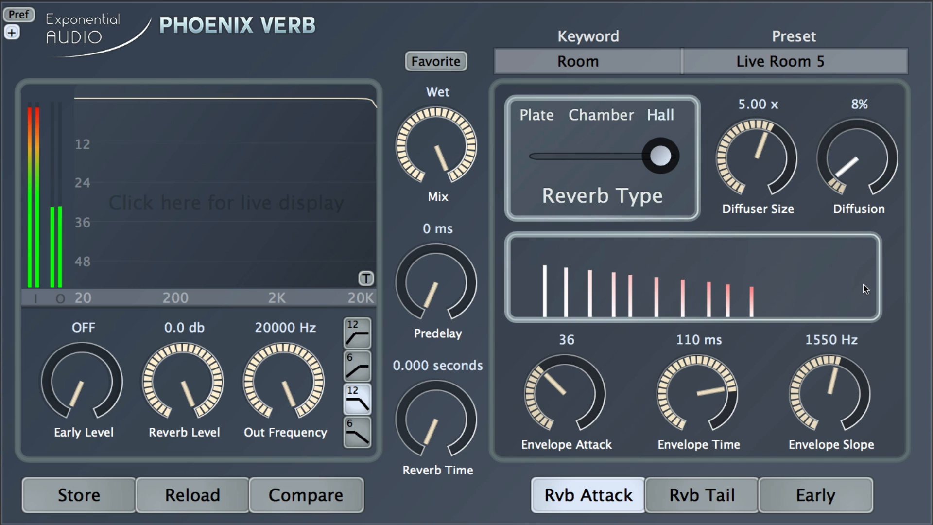
{"action": "left_click_drag", "start_coordinate": [747, 163], "coordinate": [767, 191]}
{"action": "left_click_drag", "start_coordinate": [846, 158], "coordinate": [855, 100]}
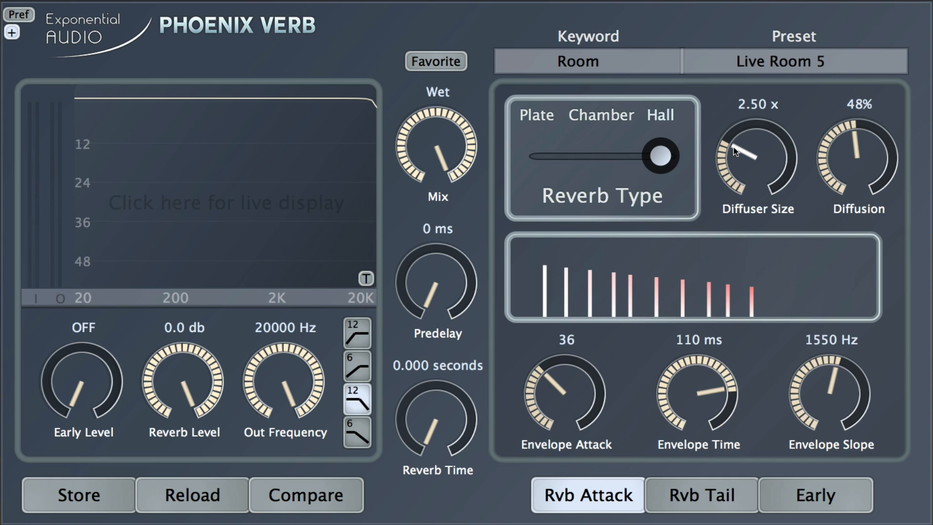
{"action": "left_click_drag", "start_coordinate": [735, 151], "coordinate": [745, 203]}
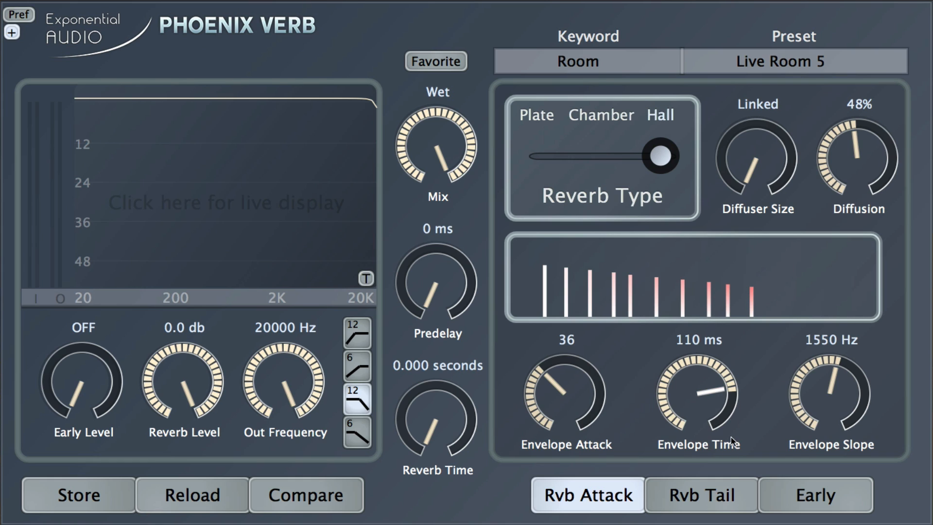
{"action": "left_click", "coordinate": [724, 488]}
{"action": "left_click_drag", "start_coordinate": [558, 141], "coordinate": [582, 161]}
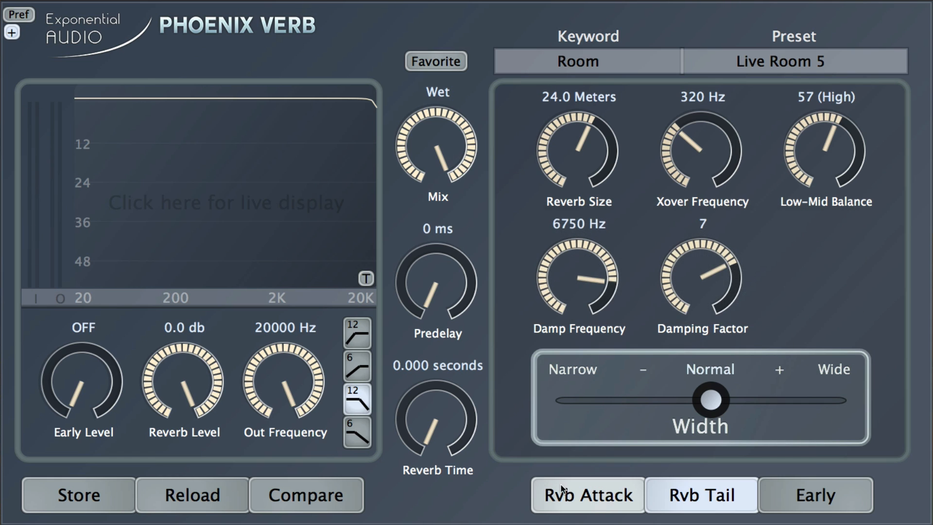
Step: Glance at the Early page, then return to Rvb Attack showing Hall, Linked diffuser and 48% diffusion
{"action": "left_click", "coordinate": [581, 492]}
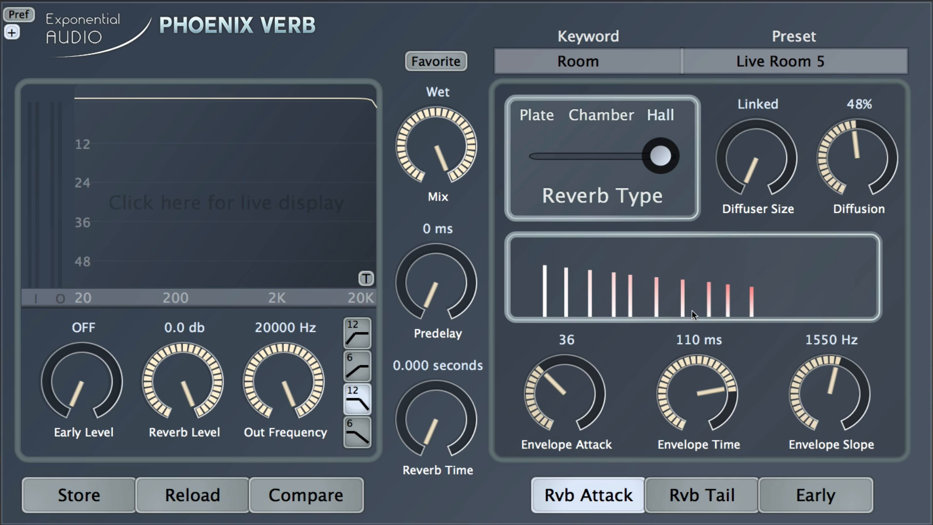
{"action": "left_click", "coordinate": [798, 495]}
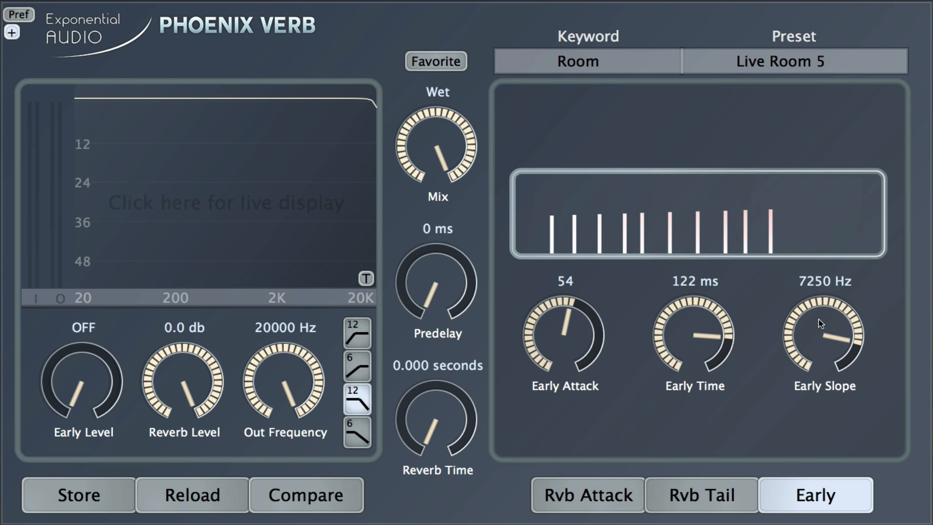
{"action": "left_click", "coordinate": [607, 500]}
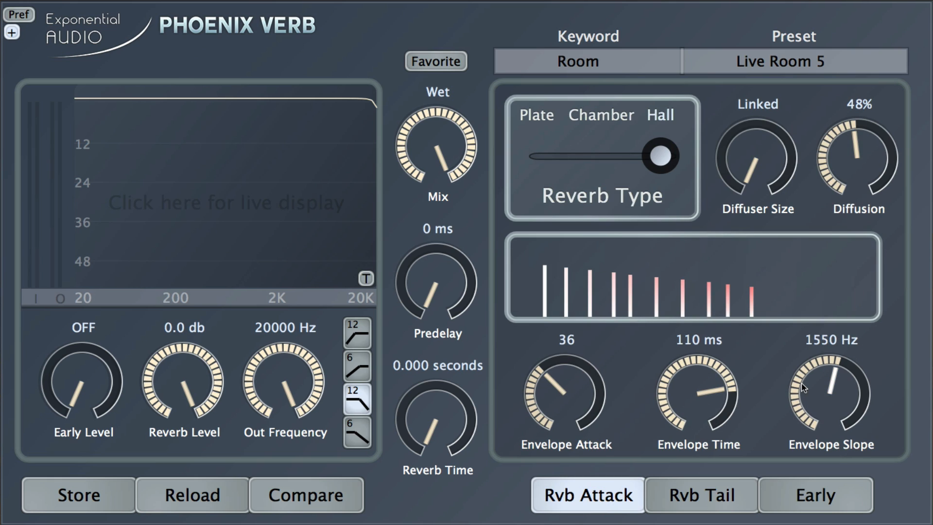
Step: Set Envelope Slope to 20000 Hz, Envelope Time to 64 ms and Envelope Attack to 34
{"action": "left_click_drag", "start_coordinate": [822, 374], "coordinate": [813, 331]}
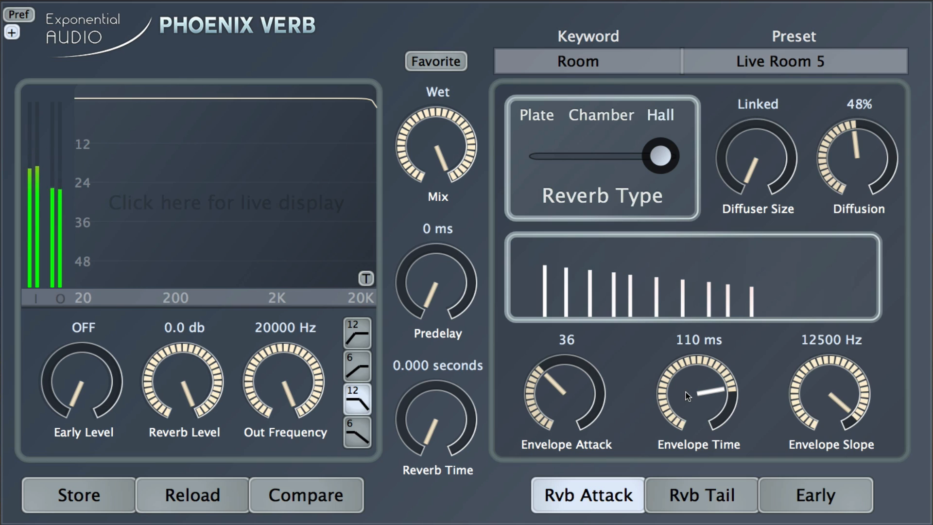
{"action": "left_click_drag", "start_coordinate": [686, 391], "coordinate": [686, 326]}
{"action": "left_click_drag", "start_coordinate": [576, 377], "coordinate": [568, 310]}
{"action": "left_click_drag", "start_coordinate": [686, 366], "coordinate": [702, 496]}
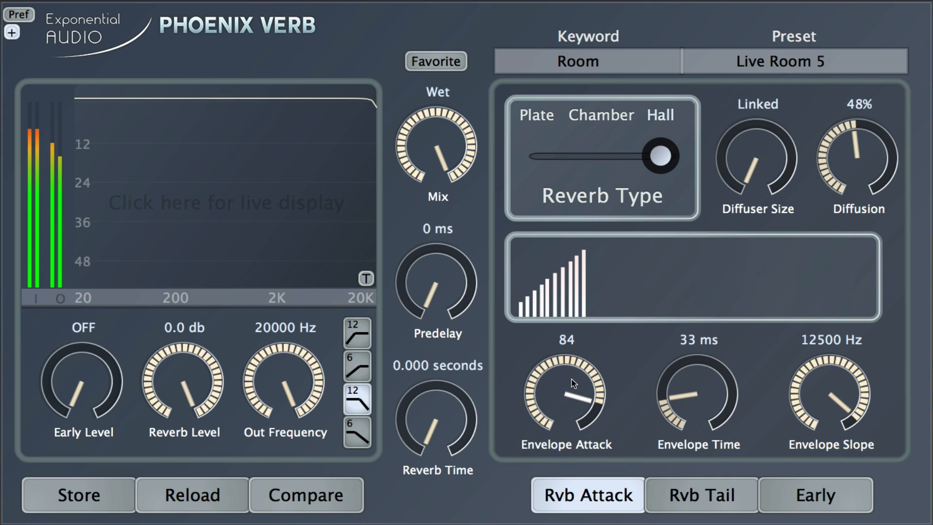
{"action": "left_click_drag", "start_coordinate": [571, 379], "coordinate": [581, 437]}
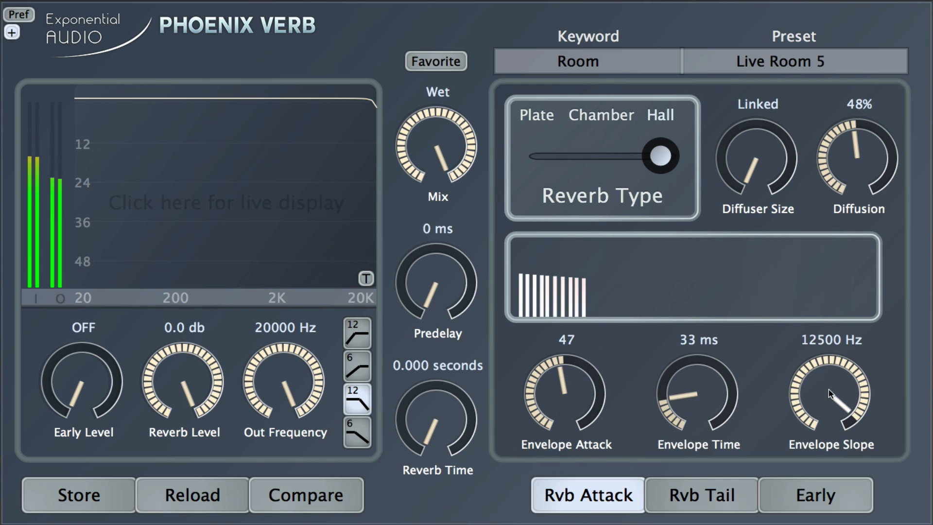
{"action": "left_click_drag", "start_coordinate": [831, 393], "coordinate": [812, 298]}
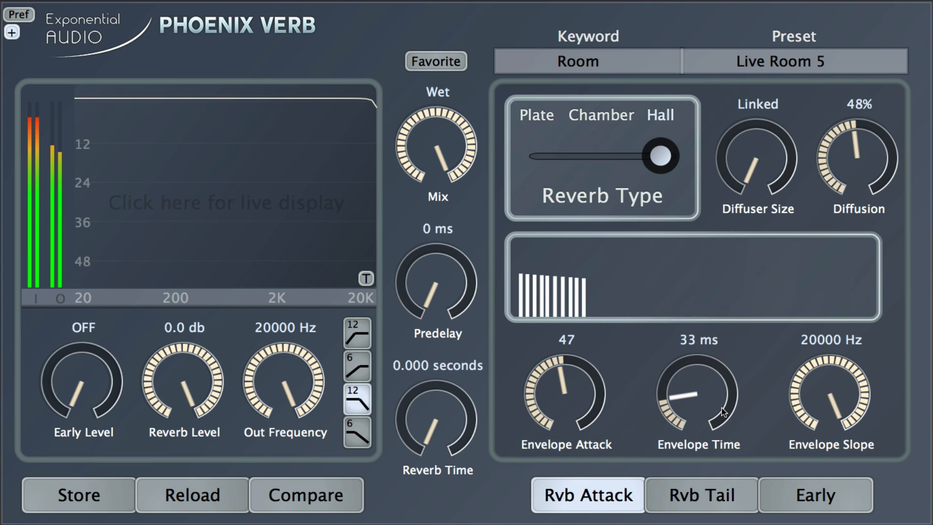
{"action": "left_click_drag", "start_coordinate": [696, 375], "coordinate": [693, 360]}
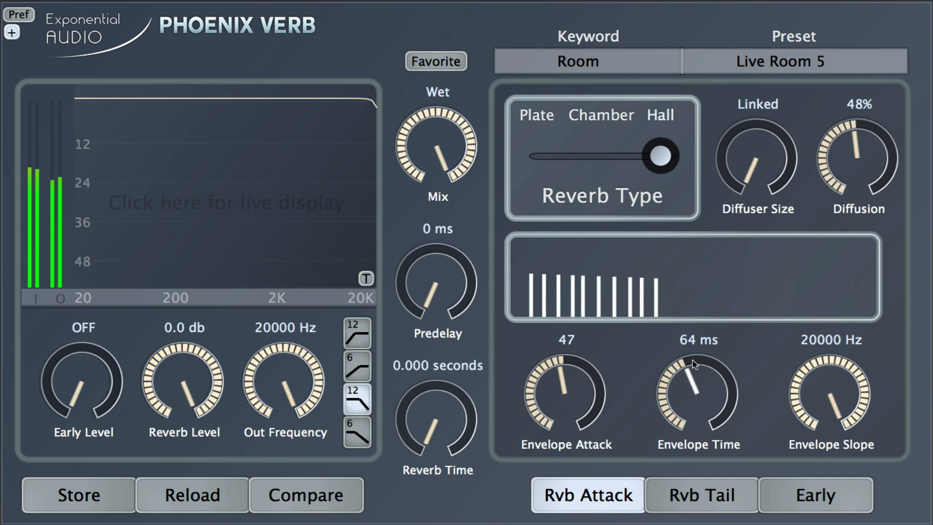
{"action": "left_click_drag", "start_coordinate": [570, 374], "coordinate": [578, 404]}
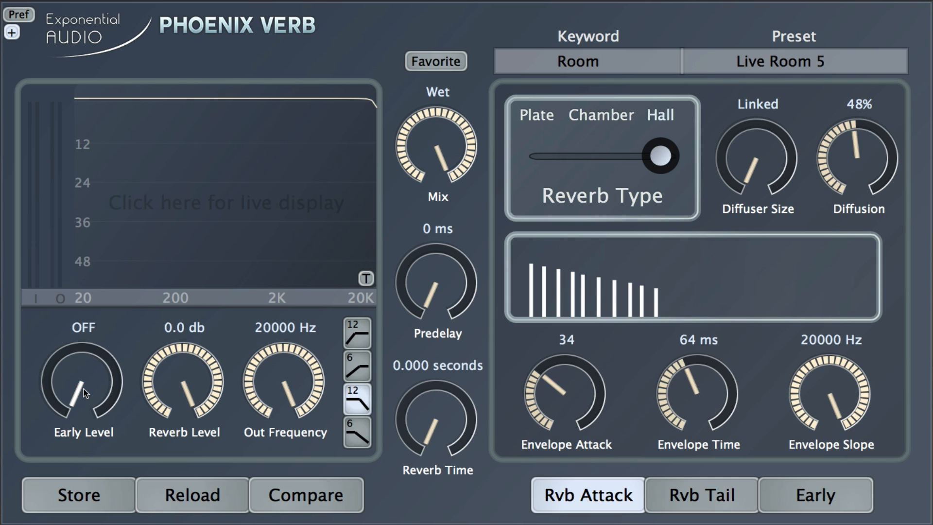
Step: Raise Early Level from OFF to -4.0 db and Diffusion to 68%
{"action": "left_click_drag", "start_coordinate": [83, 389], "coordinate": [63, 249]}
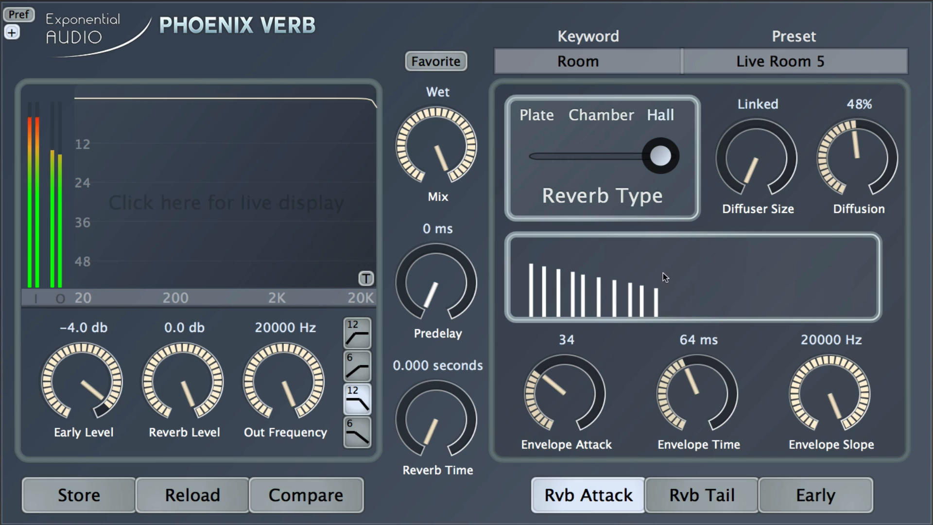
{"action": "left_click_drag", "start_coordinate": [846, 166], "coordinate": [849, 140]}
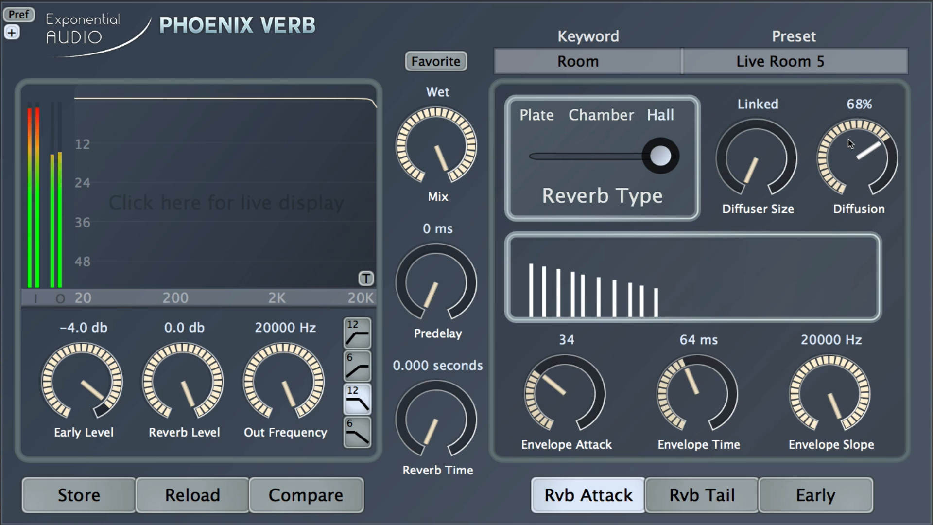
{"action": "left_click", "coordinate": [815, 494]}
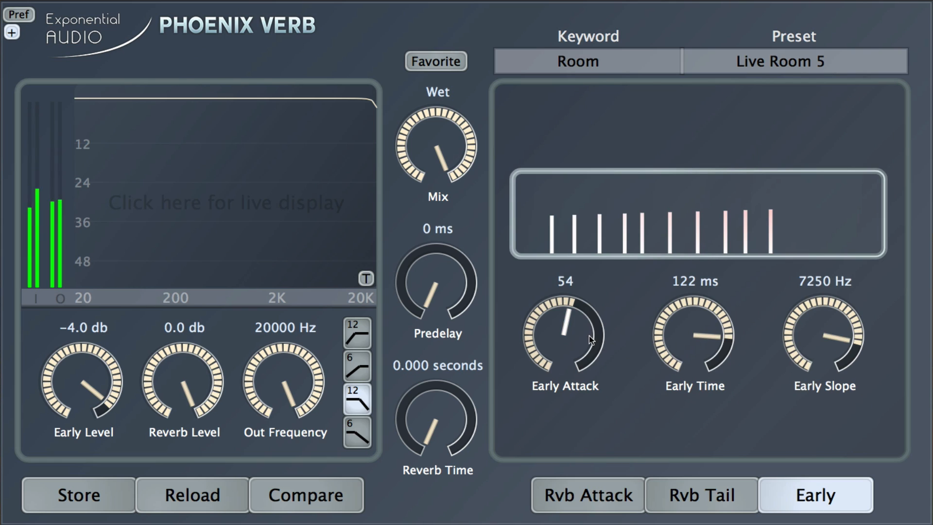
Step: Lower the early attack, shorten the early time, and raise Early Level to -1.0 db
{"action": "left_click_drag", "start_coordinate": [566, 335], "coordinate": [569, 360]}
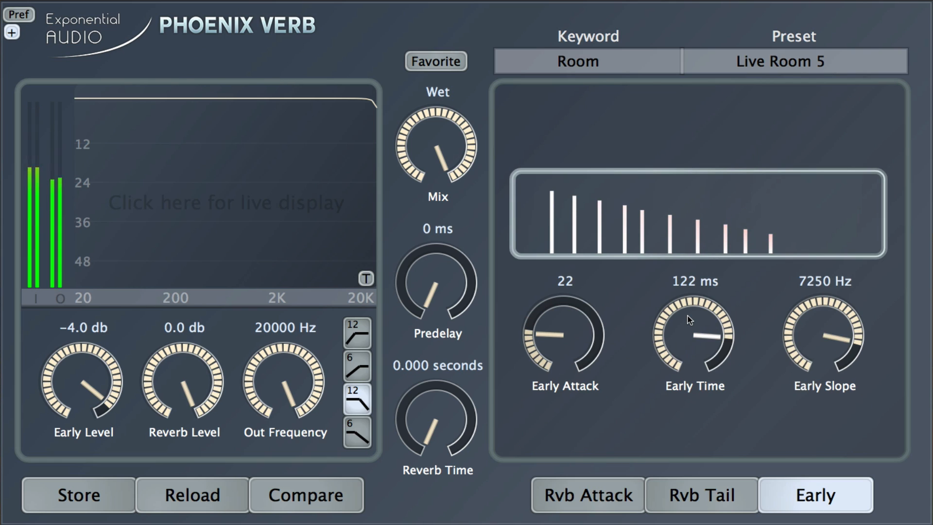
{"action": "left_click_drag", "start_coordinate": [691, 335], "coordinate": [686, 342]}
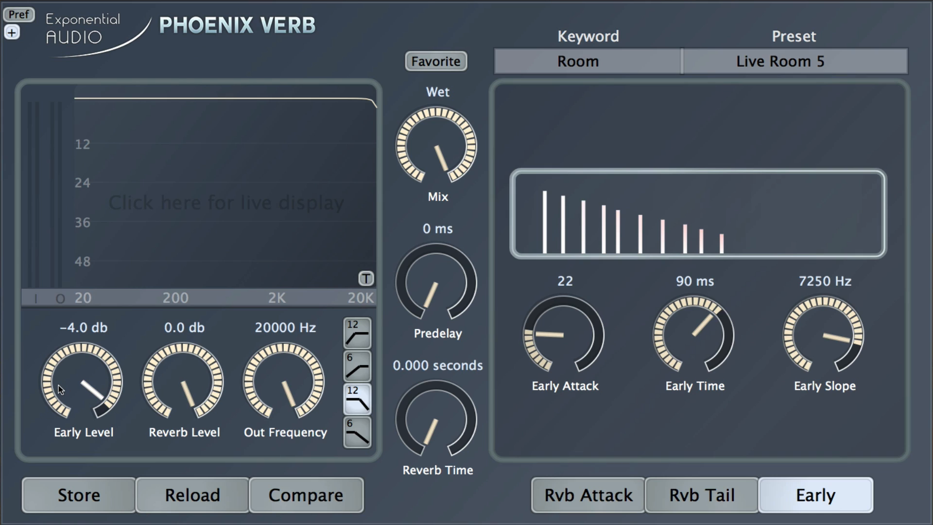
{"action": "left_click_drag", "start_coordinate": [58, 385], "coordinate": [57, 376]}
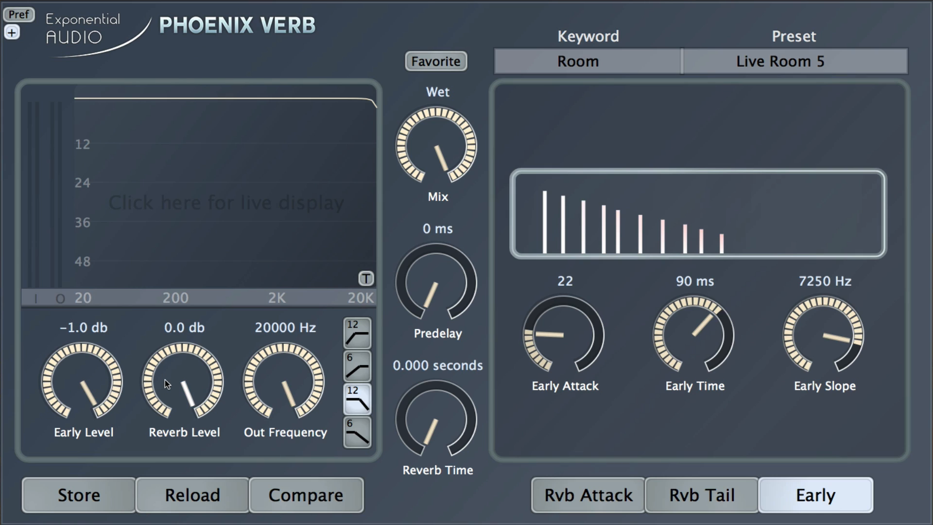
Step: Settle early reflections at attack 45, 41 ms, 10000 Hz; turn Reverb Level OFF and mix fully dry
{"action": "scroll", "coordinate": [165, 381], "scroll_direction": "down", "scroll_amount": 10}
{"action": "scroll", "coordinate": [165, 380], "scroll_direction": "down", "scroll_amount": 15}
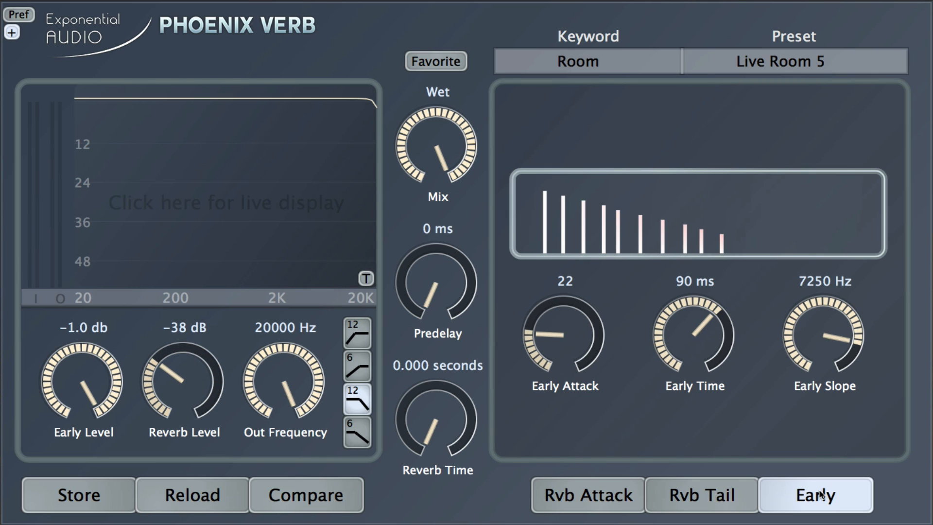
{"action": "scroll", "coordinate": [703, 361], "scroll_direction": "down", "scroll_amount": 4}
{"action": "scroll", "coordinate": [704, 361], "scroll_direction": "down", "scroll_amount": 3}
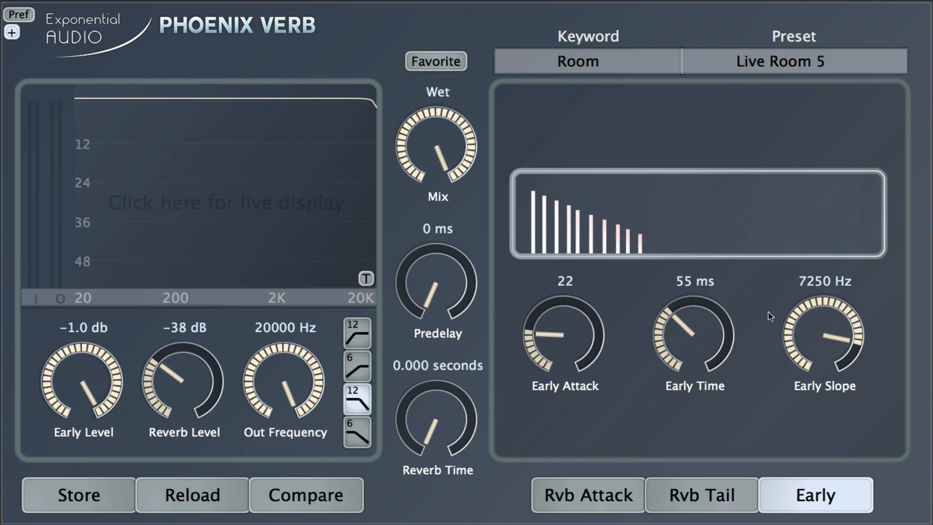
{"action": "scroll", "coordinate": [806, 325], "scroll_direction": "up", "scroll_amount": 3}
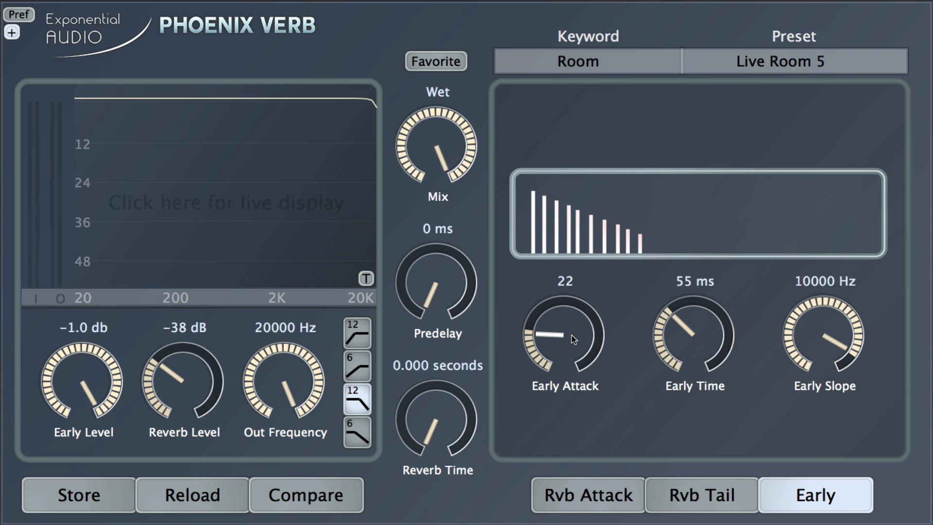
{"action": "scroll", "coordinate": [572, 334], "scroll_direction": "up", "scroll_amount": 3}
{"action": "scroll", "coordinate": [567, 320], "scroll_direction": "up", "scroll_amount": 2}
{"action": "scroll", "coordinate": [684, 334], "scroll_direction": "down", "scroll_amount": 3}
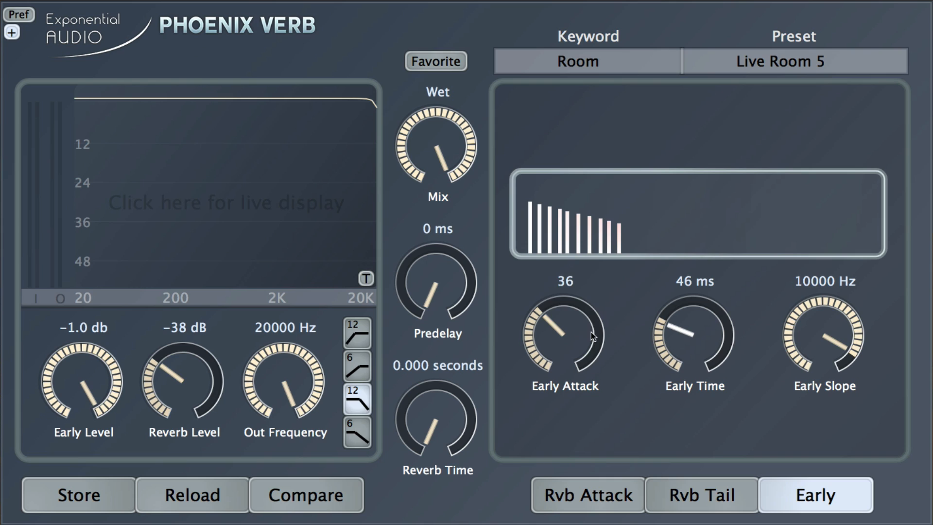
{"action": "scroll", "coordinate": [547, 335], "scroll_direction": "up", "scroll_amount": 3}
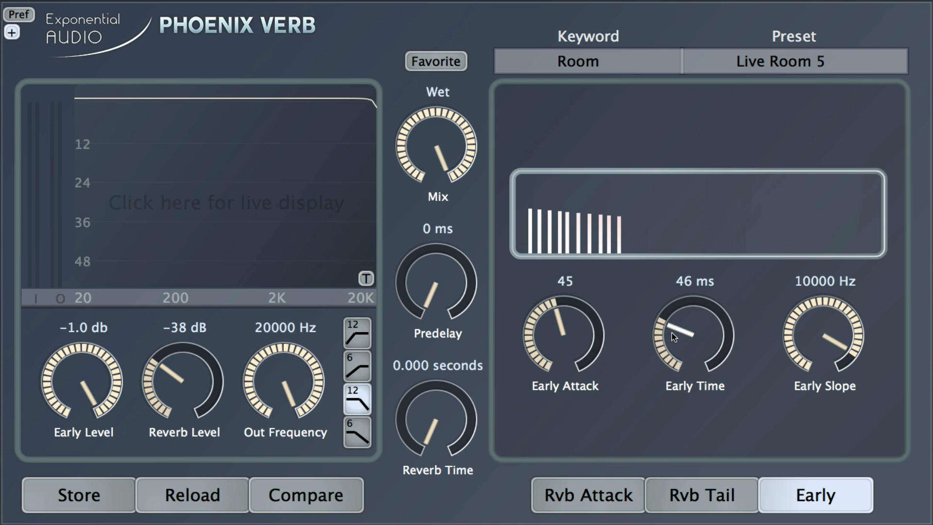
{"action": "scroll", "coordinate": [671, 335], "scroll_direction": "down", "scroll_amount": 2}
{"action": "left_click_drag", "start_coordinate": [184, 381], "coordinate": [183, 449]}
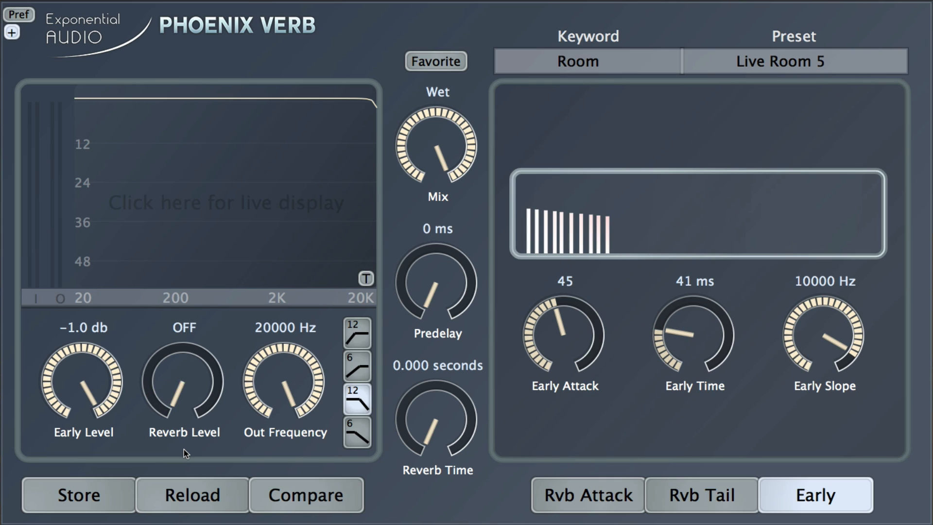
{"action": "left_click_drag", "start_coordinate": [437, 156], "coordinate": [394, 16]}
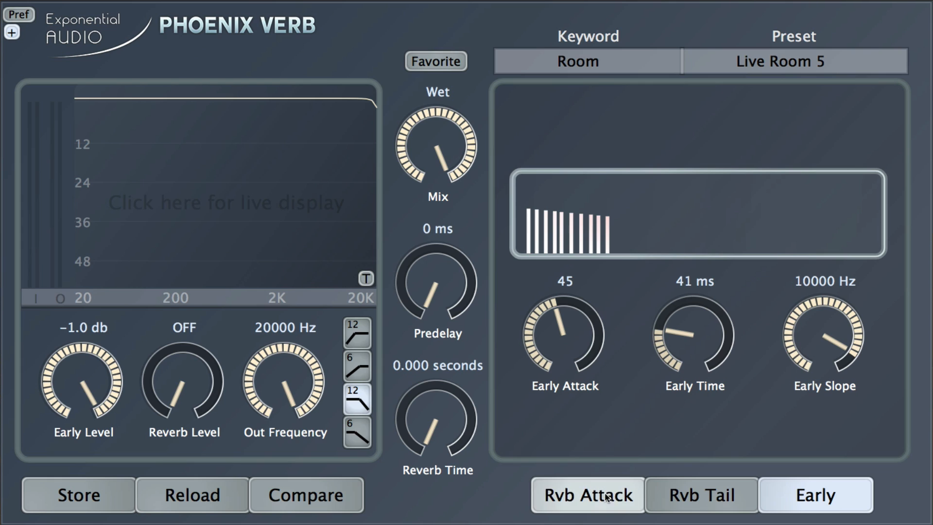
Step: Enlarge Reverb Size on the Rvb Tail page
{"action": "left_click", "coordinate": [676, 496]}
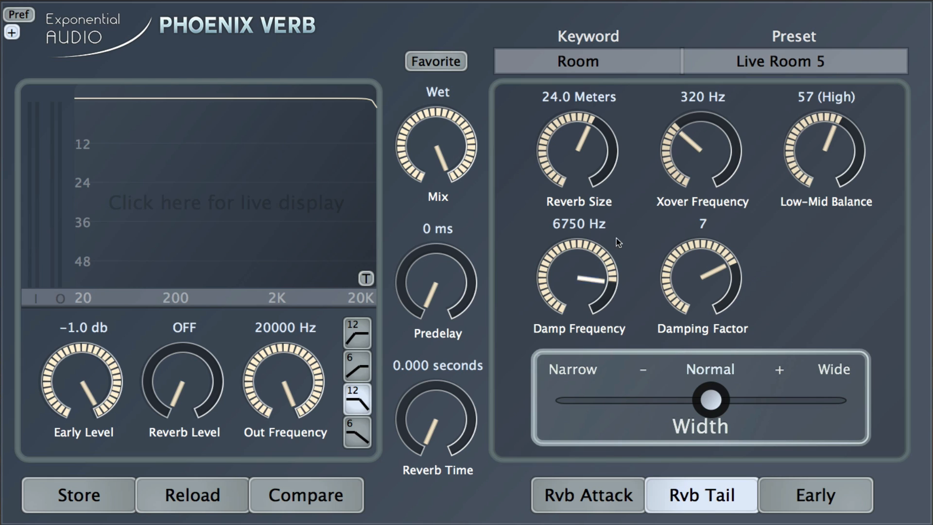
{"action": "left_click_drag", "start_coordinate": [581, 154], "coordinate": [577, 141]}
{"action": "left_click", "coordinate": [619, 497]}
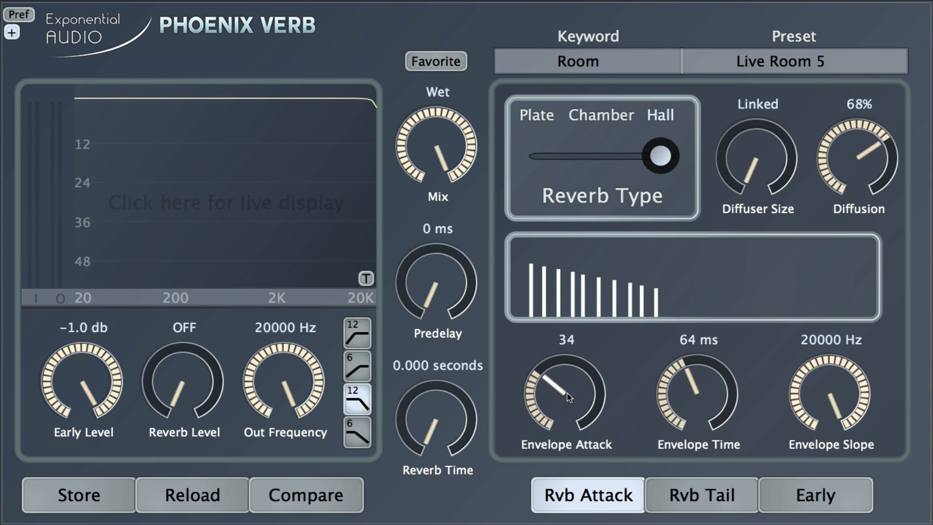
Step: Set Envelope Attack to 50 and Envelope Time to 78 ms, and bring Reverb Level back up from OFF
{"action": "scroll", "coordinate": [567, 393], "scroll_direction": "up", "scroll_amount": 10}
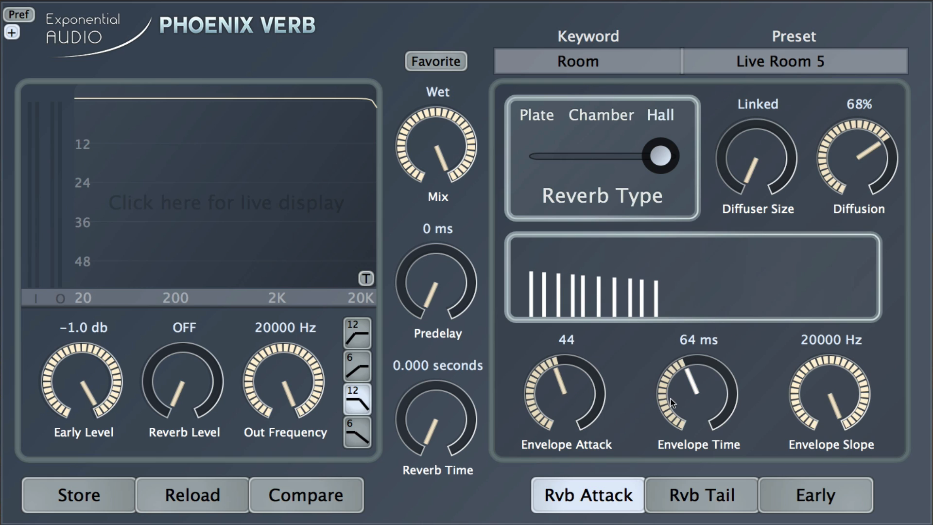
{"action": "scroll", "coordinate": [684, 400], "scroll_direction": "up", "scroll_amount": 10}
{"action": "scroll", "coordinate": [683, 395], "scroll_direction": "up", "scroll_amount": 3}
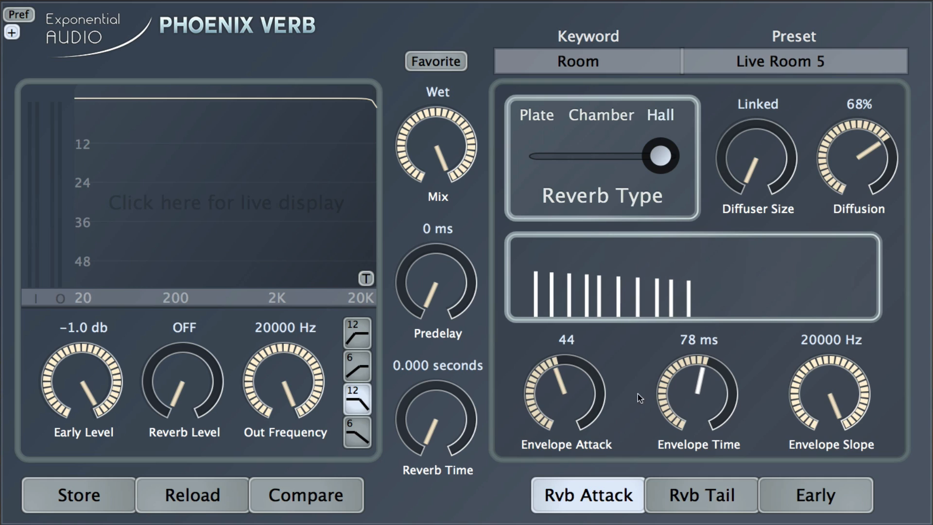
{"action": "scroll", "coordinate": [567, 391], "scroll_direction": "up", "scroll_amount": 6}
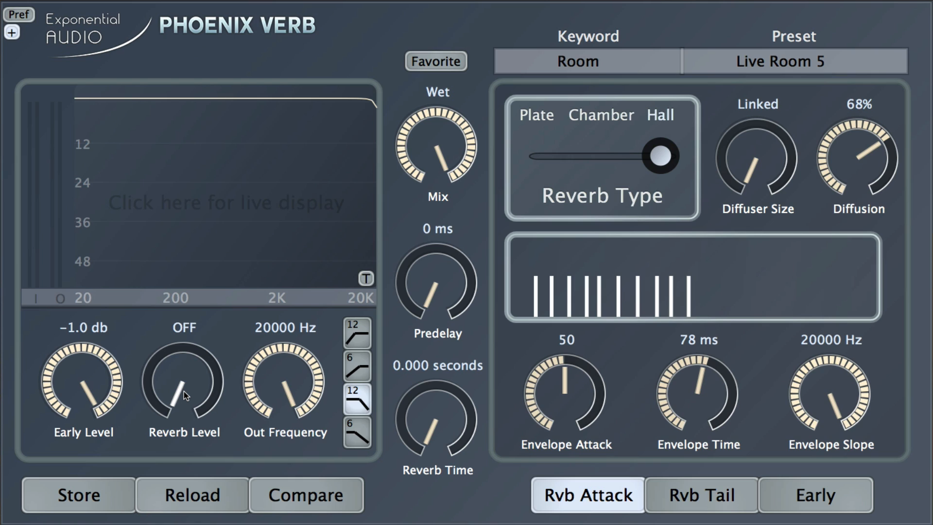
{"action": "left_click_drag", "start_coordinate": [184, 392], "coordinate": [167, 256]}
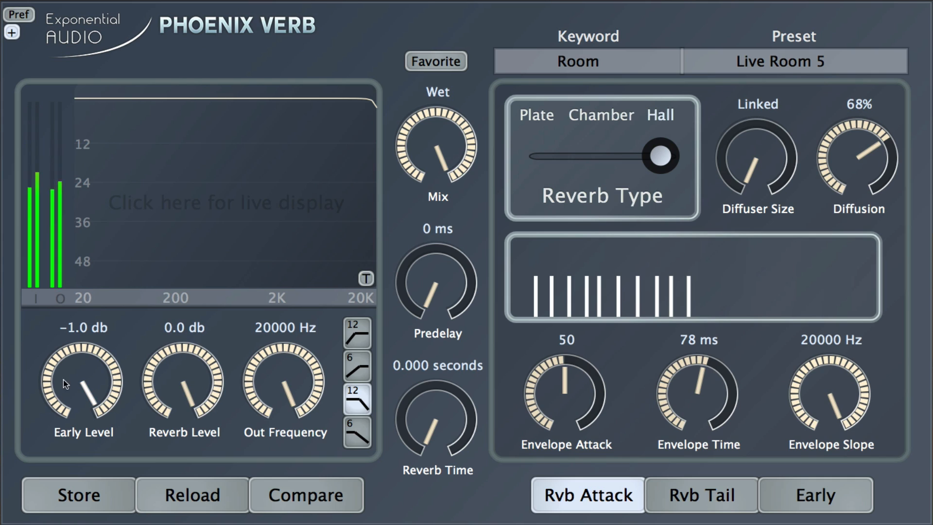
Step: Mute, then restore Early Level to 0.0 dB, and ease Reverb Level down to -5.0 dB for comparison
{"action": "left_click_drag", "start_coordinate": [63, 380], "coordinate": [63, 442]}
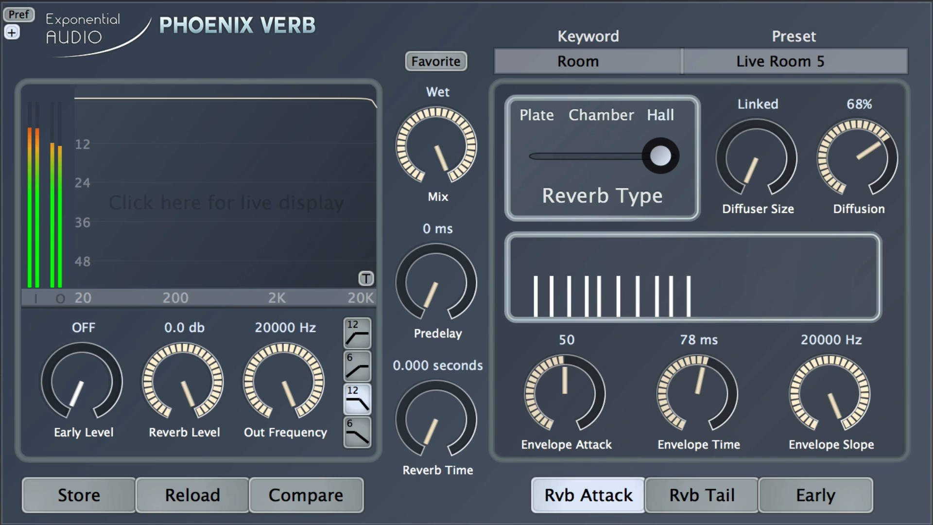
{"action": "left_click_drag", "start_coordinate": [80, 389], "coordinate": [95, 353]}
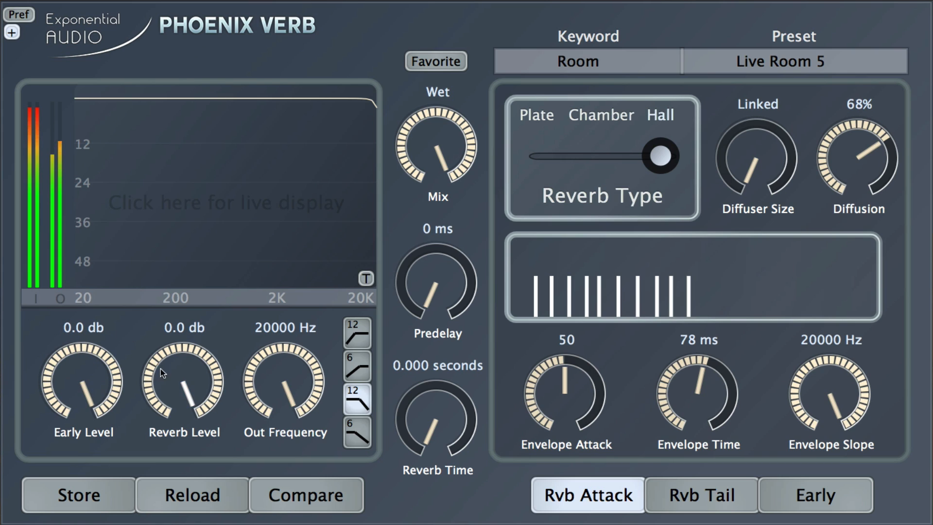
{"action": "mouse_move", "coordinate": [161, 368]}
{"action": "left_mouse_down"}
{"action": "mouse_move", "coordinate": [162, 424]}
{"action": "mouse_move", "coordinate": [164, 378]}
{"action": "left_mouse_up"}
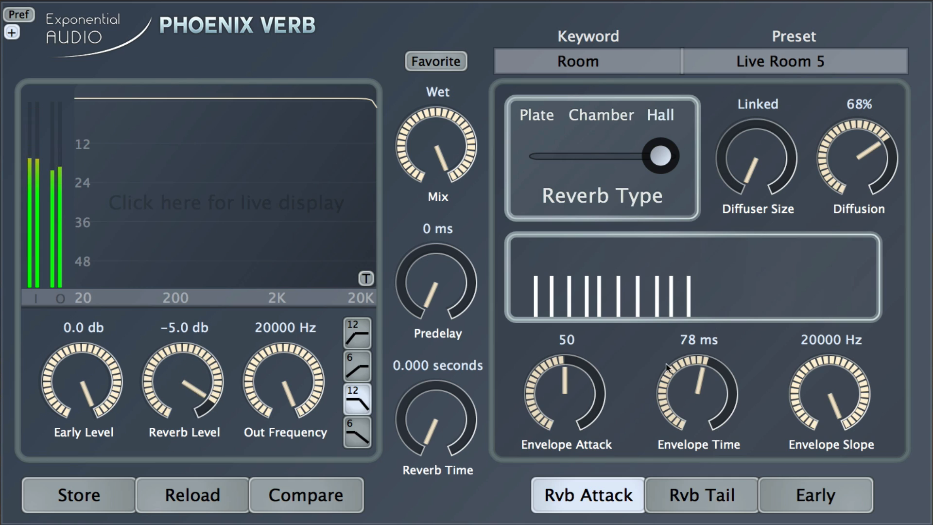
Step: Enlarge Reverb Size to 26.0 meters on Rvb Tail and raise Envelope Attack to 74
{"action": "left_click", "coordinate": [685, 494]}
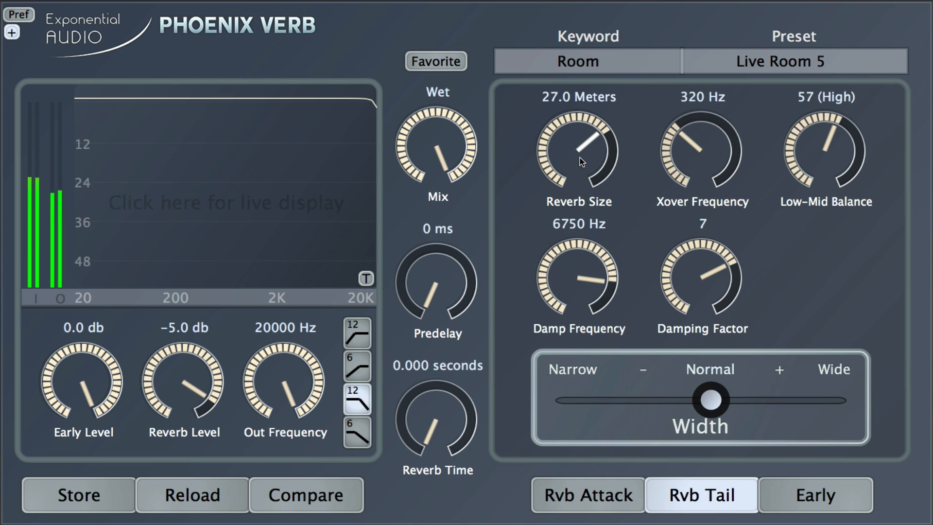
{"action": "mouse_move", "coordinate": [580, 158]}
{"action": "left_mouse_down"}
{"action": "mouse_move", "coordinate": [572, 142]}
{"action": "mouse_move", "coordinate": [575, 166]}
{"action": "left_mouse_up"}
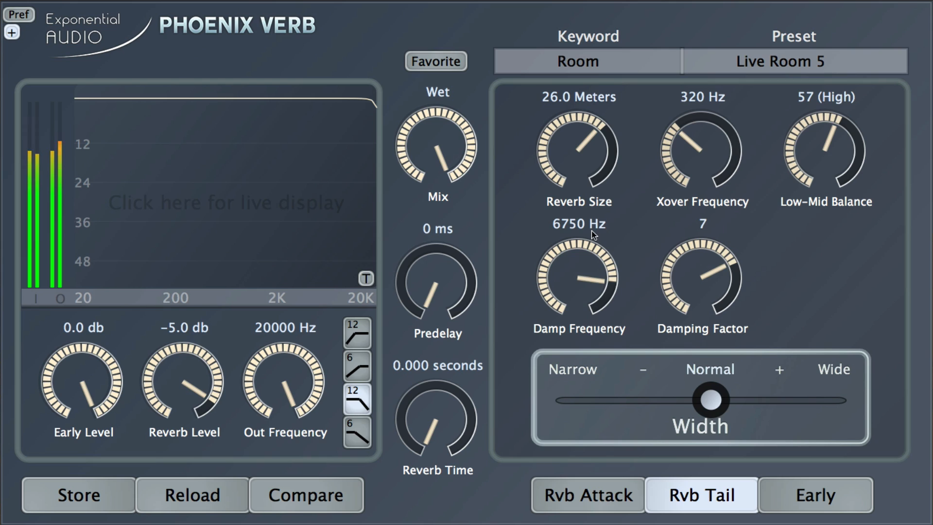
{"action": "left_click", "coordinate": [611, 492]}
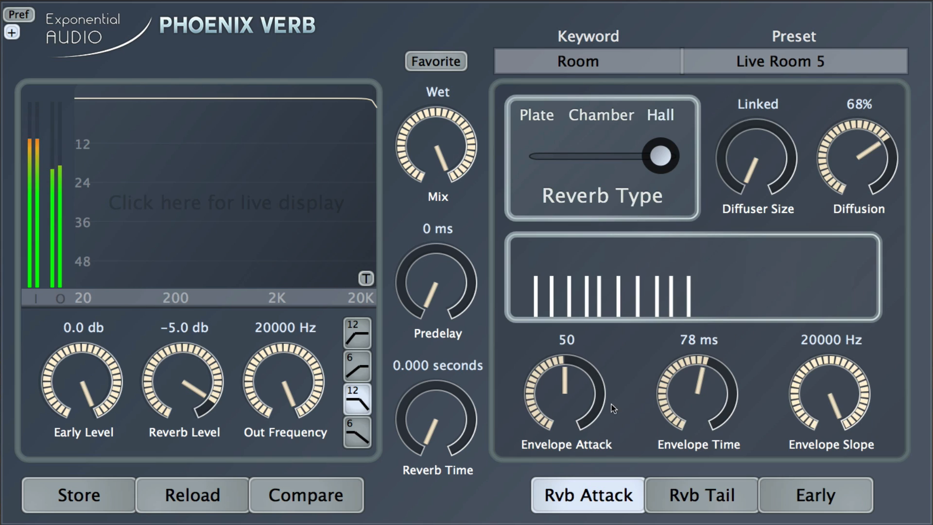
{"action": "left_click_drag", "start_coordinate": [575, 411], "coordinate": [574, 377]}
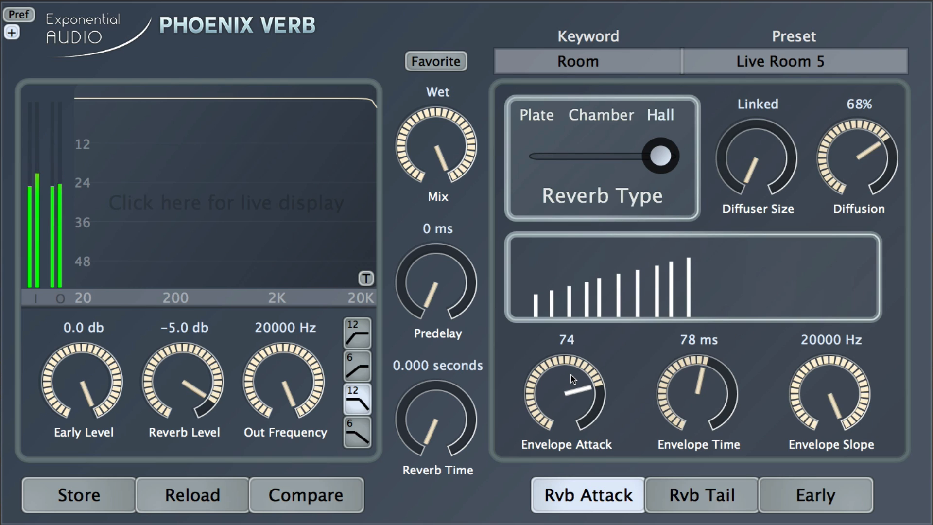
Step: Set Envelope Time to 90 ms, Reverb Level to -6.0 dB, and Out Frequency to 12500 Hz
{"action": "left_click_drag", "start_coordinate": [693, 402], "coordinate": [690, 381]}
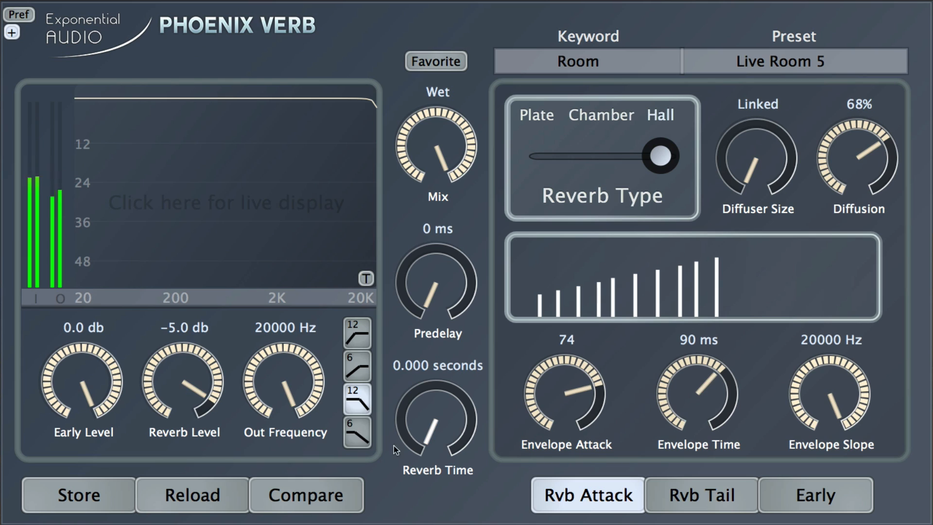
{"action": "left_click_drag", "start_coordinate": [183, 376], "coordinate": [183, 379]}
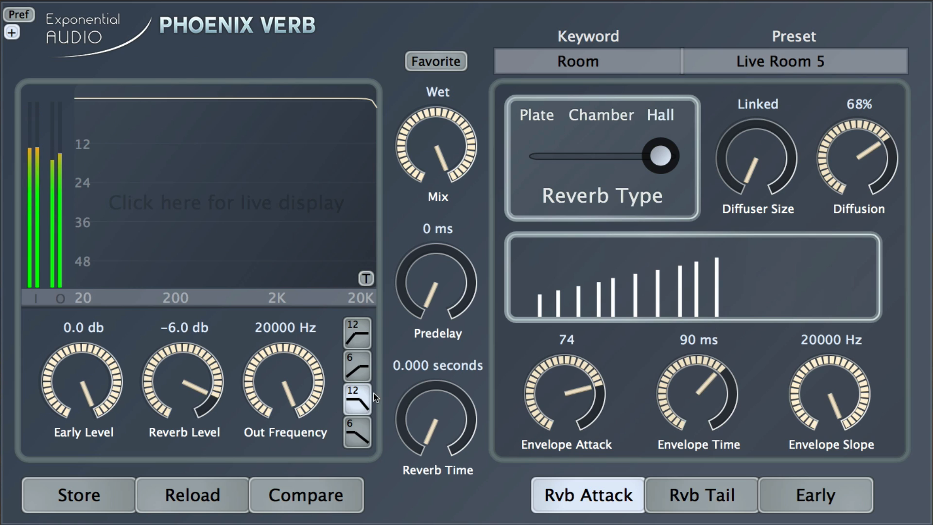
{"action": "left_click_drag", "start_coordinate": [302, 389], "coordinate": [298, 390]}
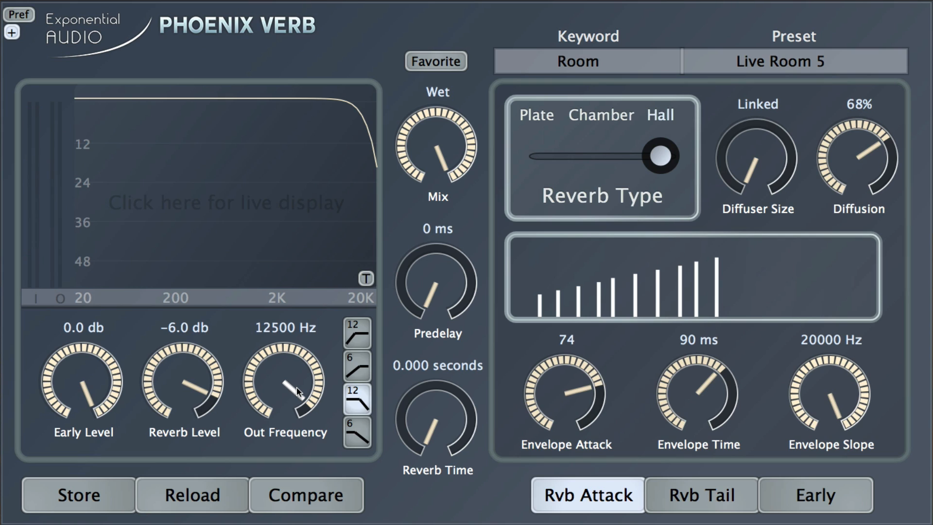
{"action": "left_click", "coordinate": [816, 500]}
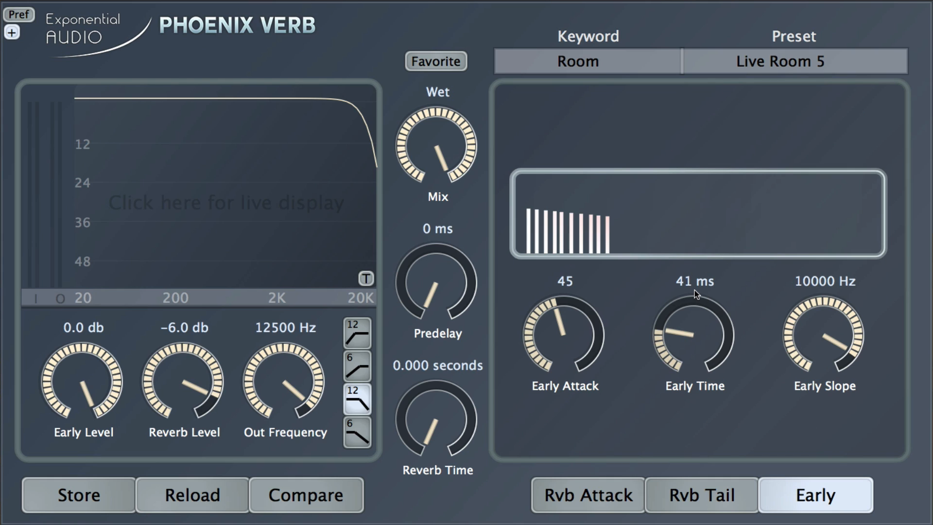
{"action": "left_click", "coordinate": [602, 496]}
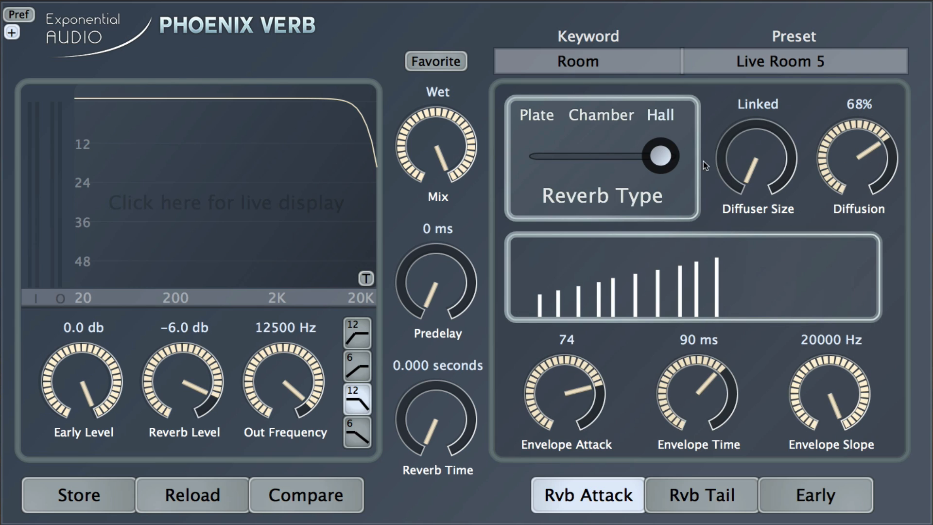
{"action": "mouse_move", "coordinate": [662, 163]}
{"action": "left_mouse_down"}
{"action": "mouse_move", "coordinate": [568, 156]}
{"action": "mouse_move", "coordinate": [661, 156]}
{"action": "left_mouse_up"}
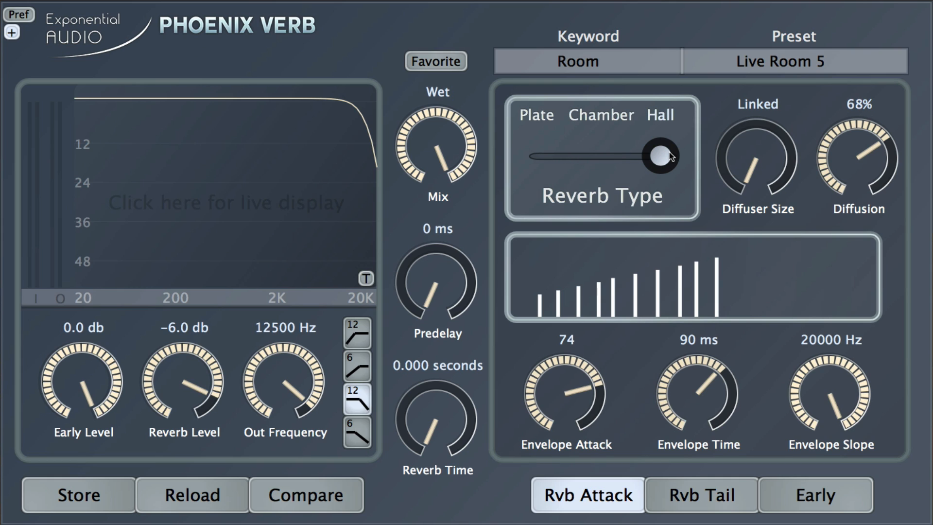
{"action": "left_click", "coordinate": [703, 492]}
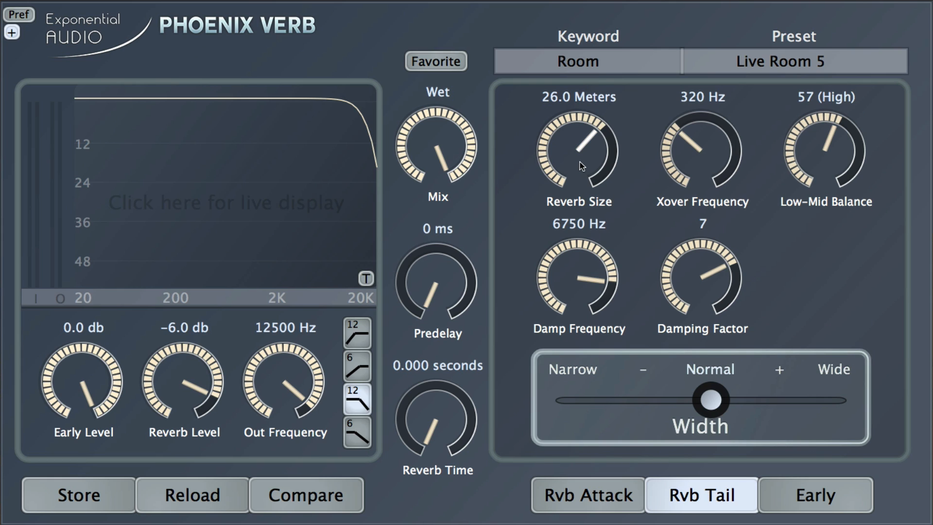
{"action": "mouse_move", "coordinate": [579, 162]}
{"action": "left_mouse_down"}
{"action": "mouse_move", "coordinate": [590, 207]}
{"action": "mouse_move", "coordinate": [578, 158]}
{"action": "left_mouse_up"}
Step: Retune the envelope to attack 74, time 92 ms, slope 13000 Hz, and raise Reverb Time to 0.630 s
{"action": "left_click", "coordinate": [611, 503]}
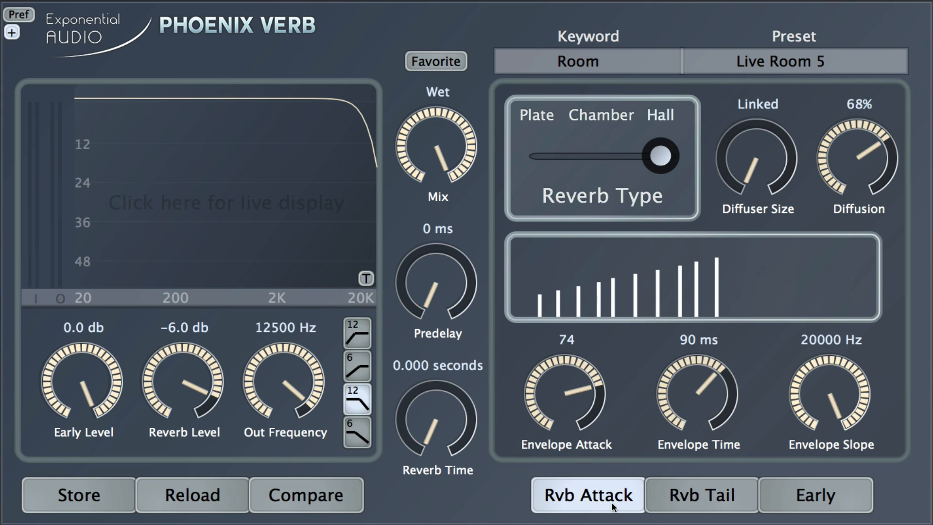
{"action": "mouse_move", "coordinate": [572, 388]}
{"action": "left_mouse_down"}
{"action": "mouse_move", "coordinate": [573, 408]}
{"action": "mouse_move", "coordinate": [575, 398]}
{"action": "left_mouse_up"}
{"action": "left_click_drag", "start_coordinate": [694, 391], "coordinate": [699, 418]}
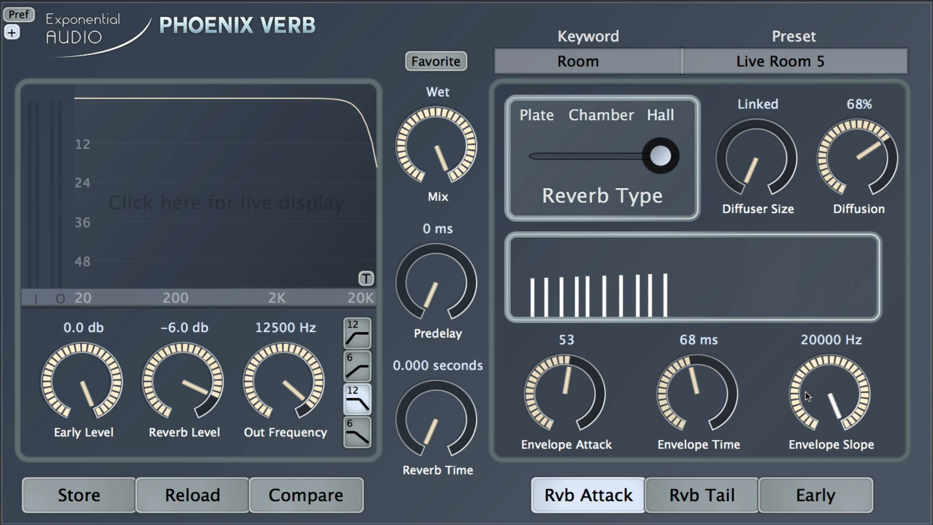
{"action": "left_click_drag", "start_coordinate": [807, 391], "coordinate": [755, 419]}
{"action": "left_click_drag", "start_coordinate": [696, 409], "coordinate": [685, 379]}
{"action": "left_click_drag", "start_coordinate": [563, 403], "coordinate": [560, 373]}
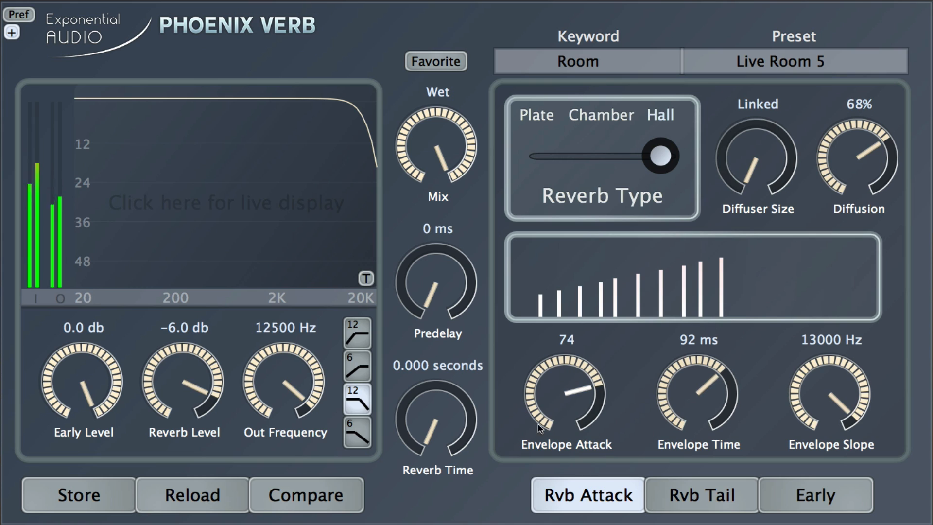
{"action": "left_click_drag", "start_coordinate": [435, 422], "coordinate": [434, 406]}
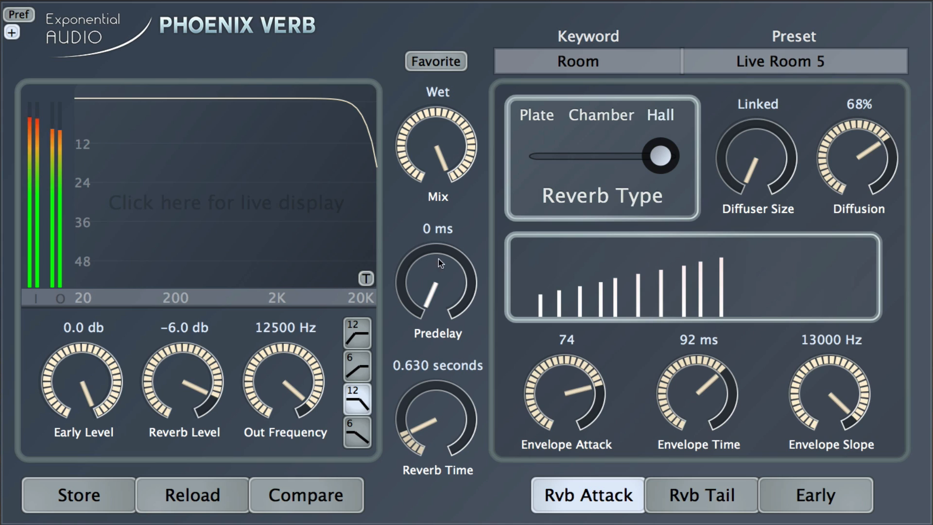
Step: Lower Mix from fully wet to 46% and bring the early reflection settings back into view
{"action": "left_click_drag", "start_coordinate": [437, 161], "coordinate": [432, 229]}
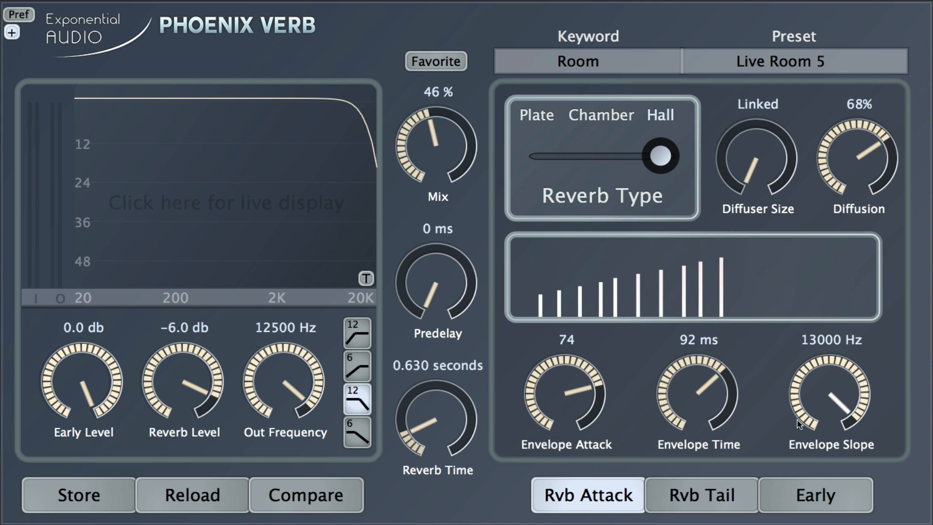
{"action": "left_click", "coordinate": [827, 496]}
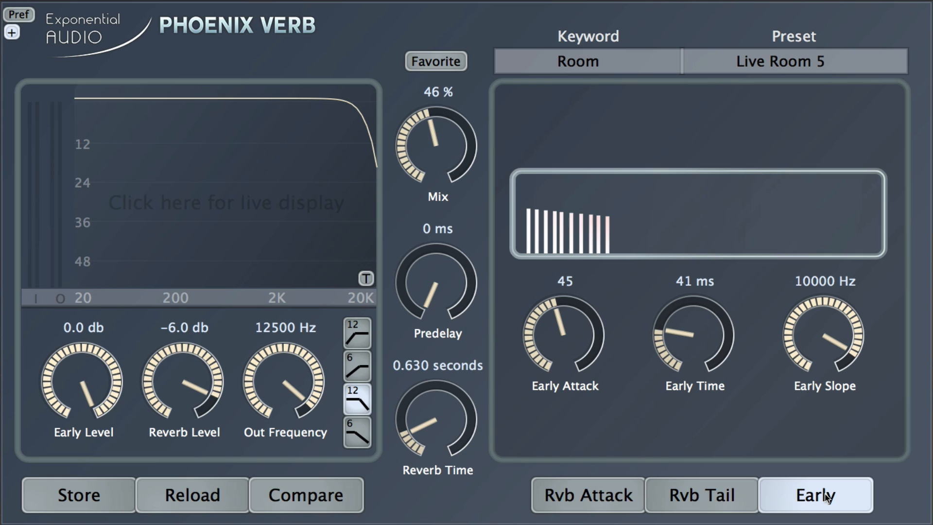